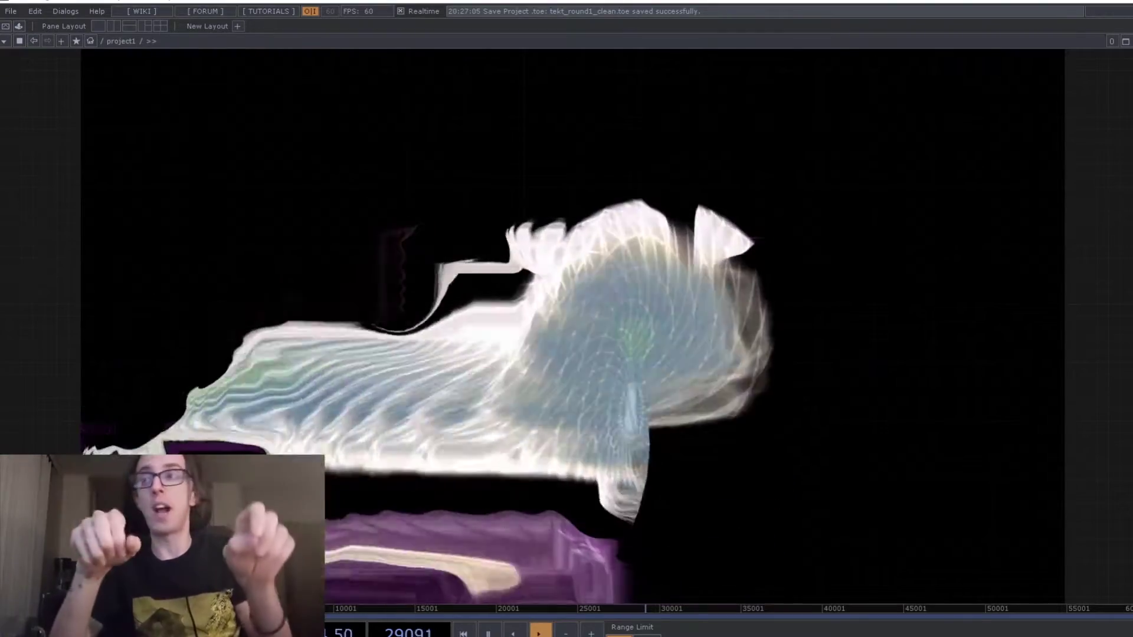
# Step: Examine the leapmotion1 hand-tracking channels and how they split into the left and right hand data processing
pyautogui.scroll(-10, 337, 397)
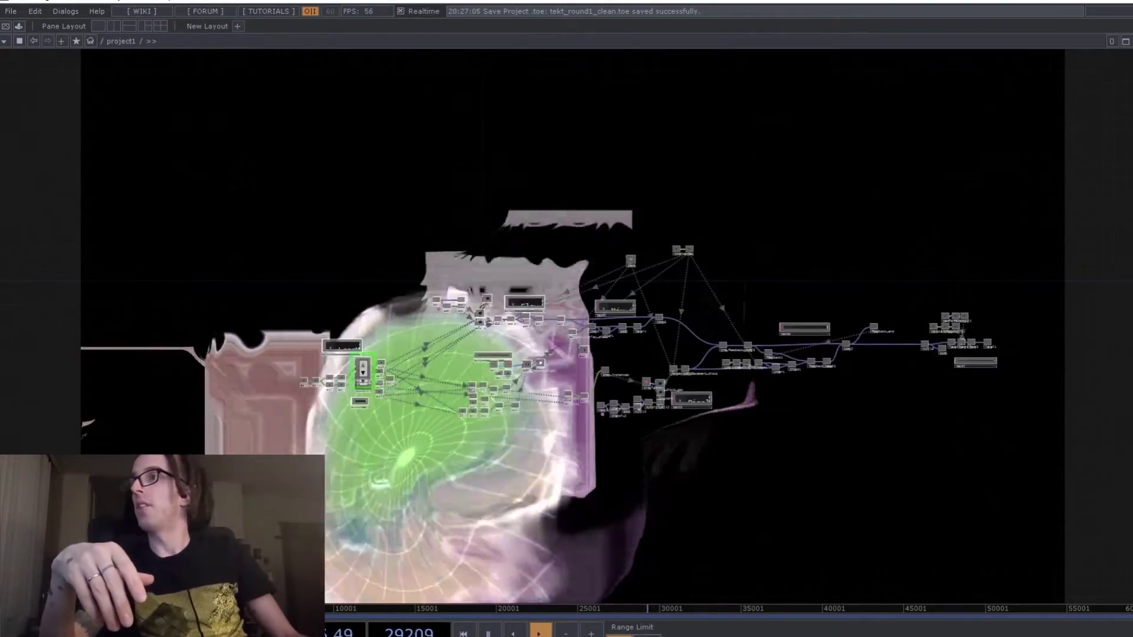
pyautogui.scroll(4, 336, 396)
pyautogui.scroll(10, 352, 392)
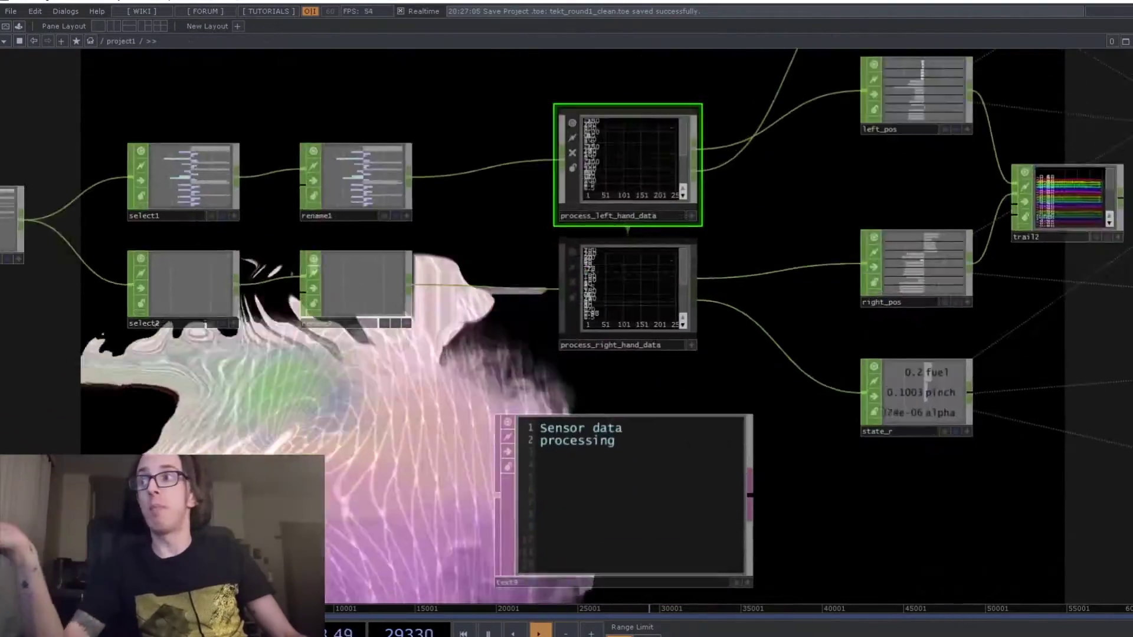
pyautogui.moveTo(352, 392); pyautogui.dragTo(752, 394)
pyautogui.scroll(5, 192, 220)
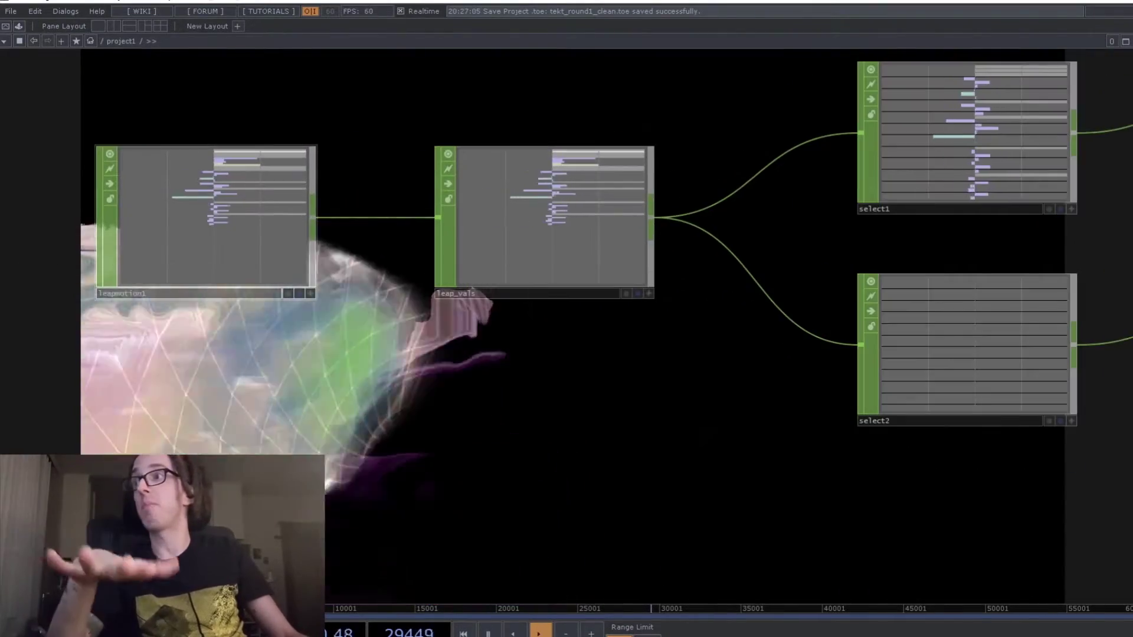
pyautogui.scroll(5, 188, 214)
pyautogui.scroll(5, 201, 206)
pyautogui.scroll(-11, 270, 233)
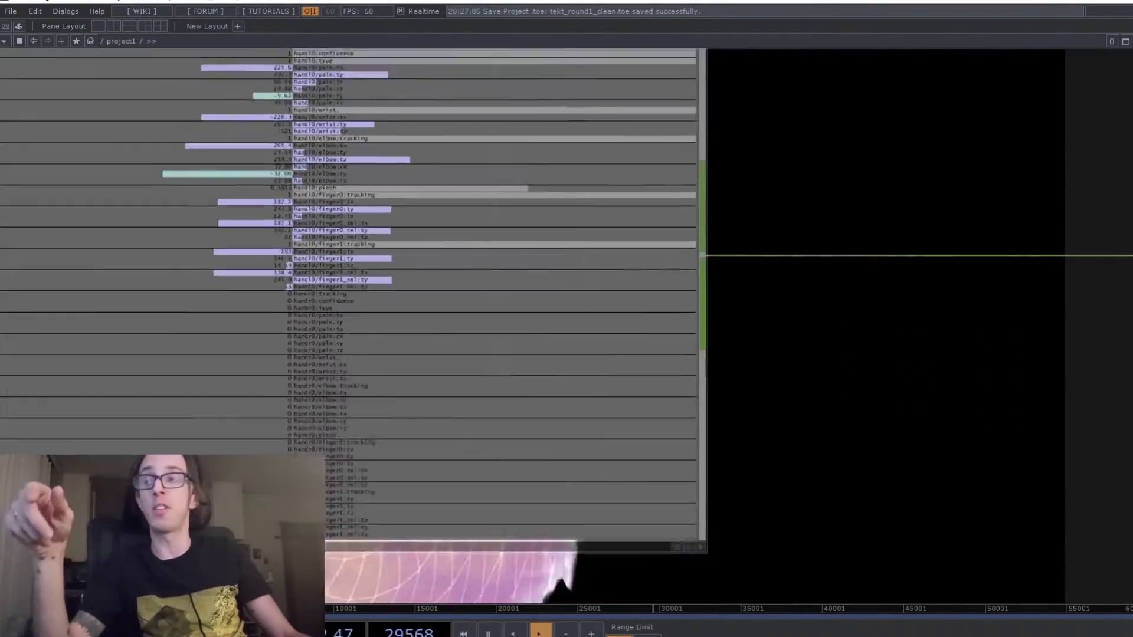
pyautogui.scroll(-3, 290, 246)
pyautogui.scroll(5, 821, 222)
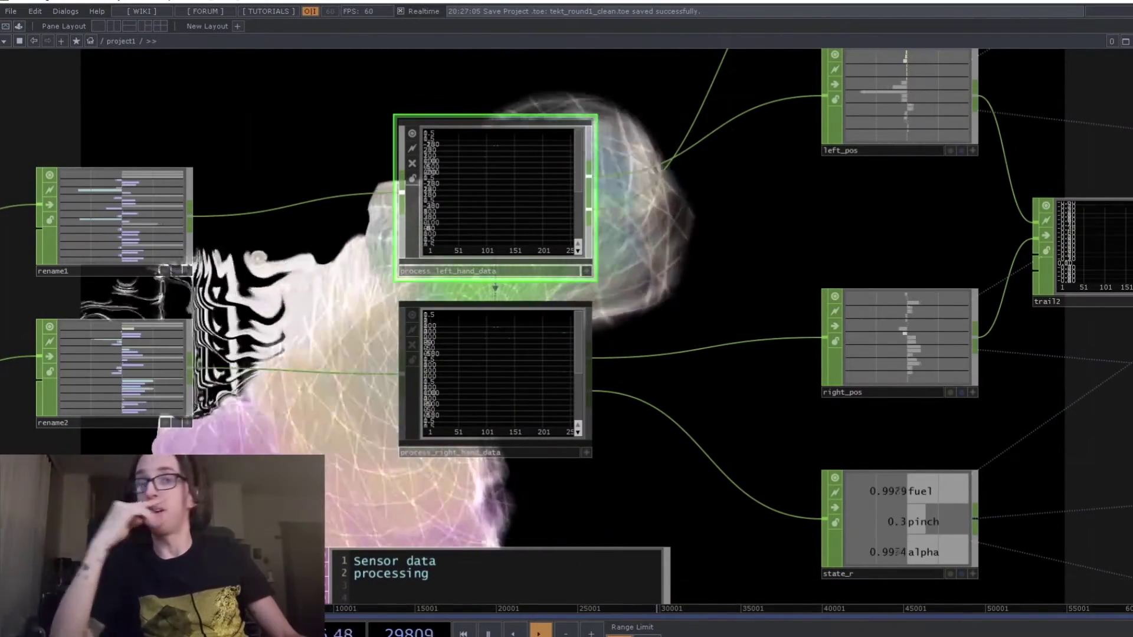
# Step: Open the process_left_hand_data component and examine its freeze-on-lost-tracking, position scaling and fuel, pinch and alpha state chains
pyautogui.press('i')
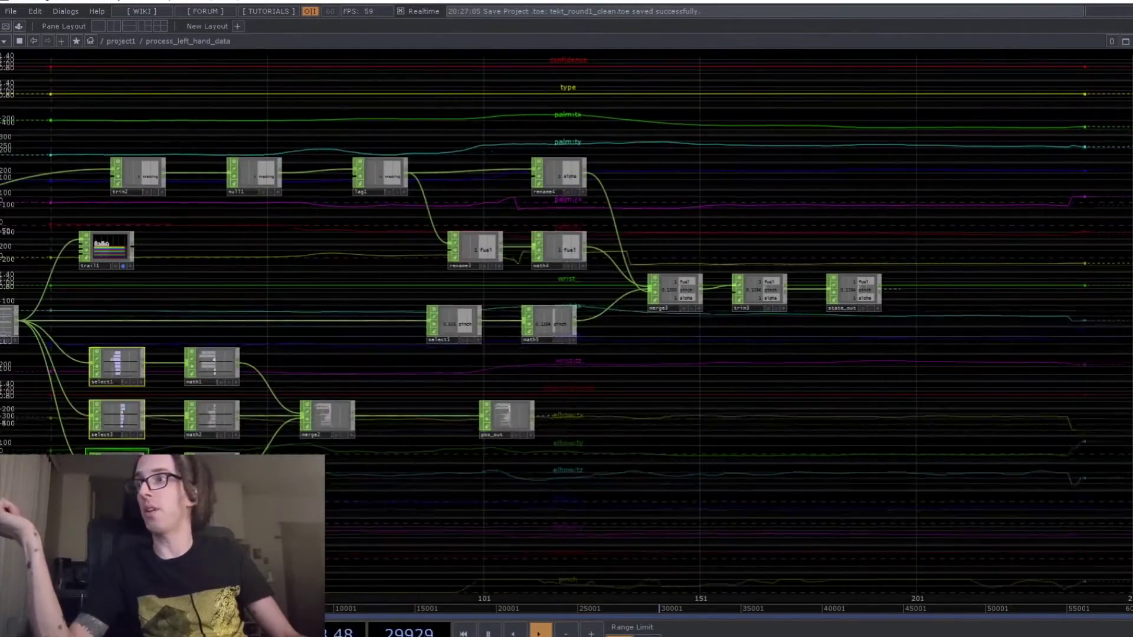
pyautogui.moveTo(236, 342); pyautogui.dragTo(1100, 274)
pyautogui.scroll(4, 413, 275)
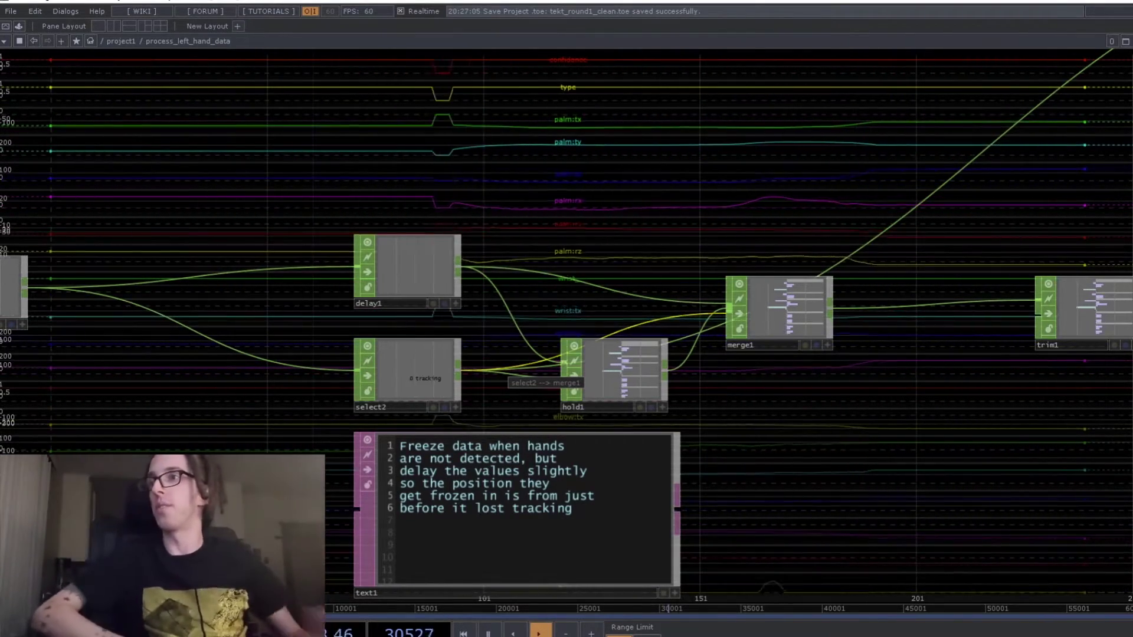
pyautogui.scroll(5, 547, 389)
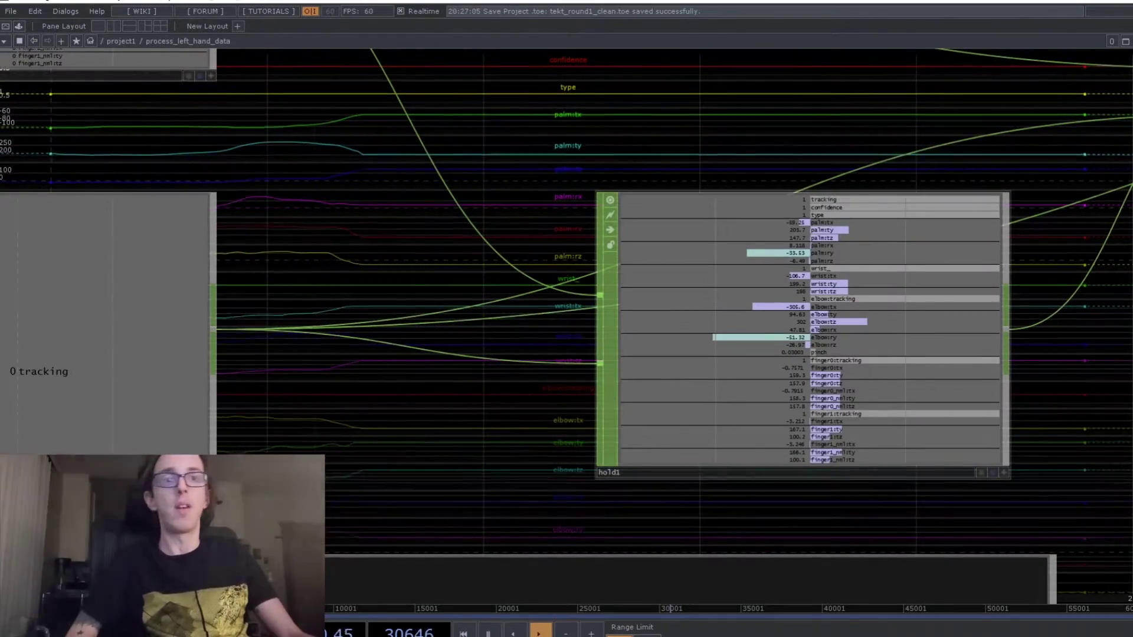
pyautogui.scroll(-5, 917, 298)
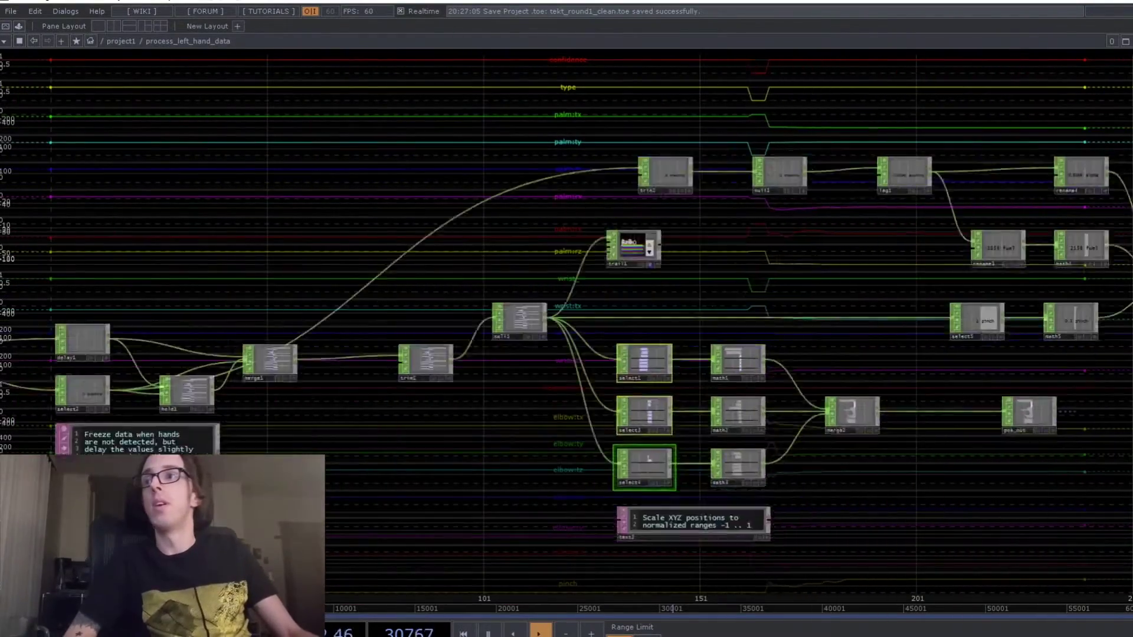
pyautogui.moveTo(865, 482); pyautogui.dragTo(707, 380)
pyautogui.scroll(3, 741, 500)
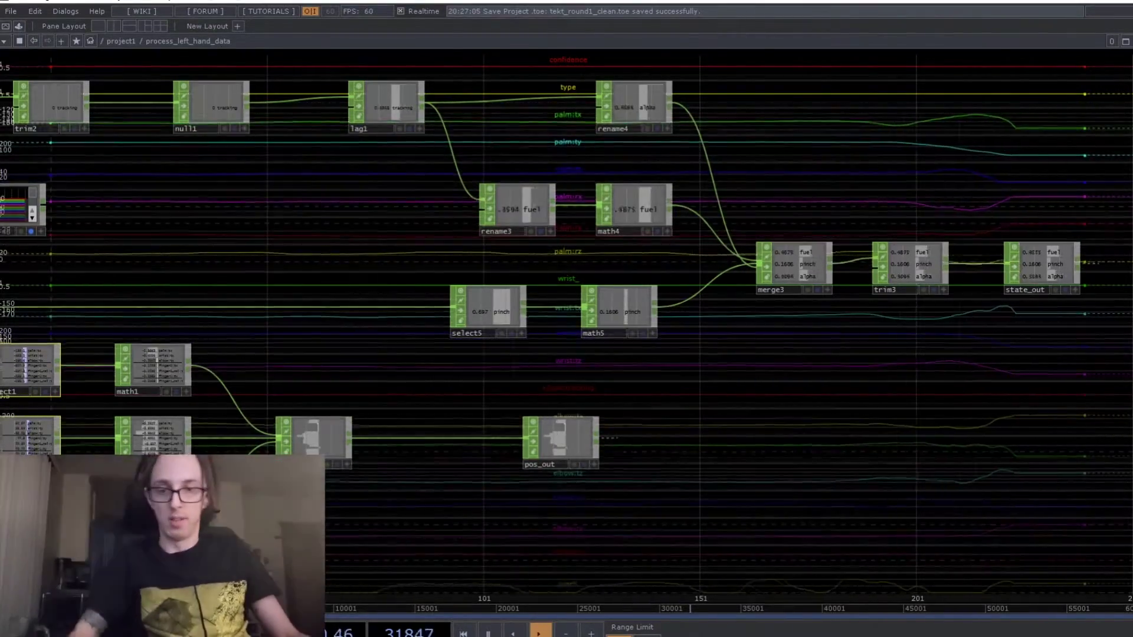
# Step: Return to project1 and inspect the emitter_l and emitter_r geometry feeding the flow1 emitter render
pyautogui.press('u')
pyautogui.scroll(-5, 752, 387)
pyautogui.moveTo(873, 236); pyautogui.dragTo(354, 501)
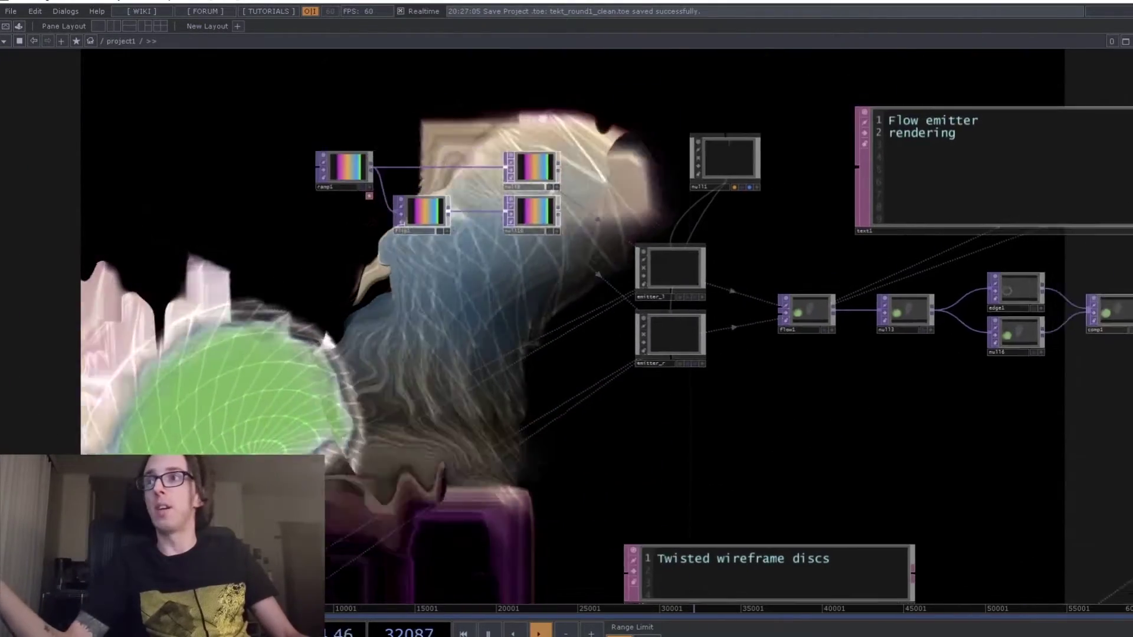
pyautogui.scroll(3, 782, 322)
pyautogui.moveTo(767, 365); pyautogui.dragTo(660, 402)
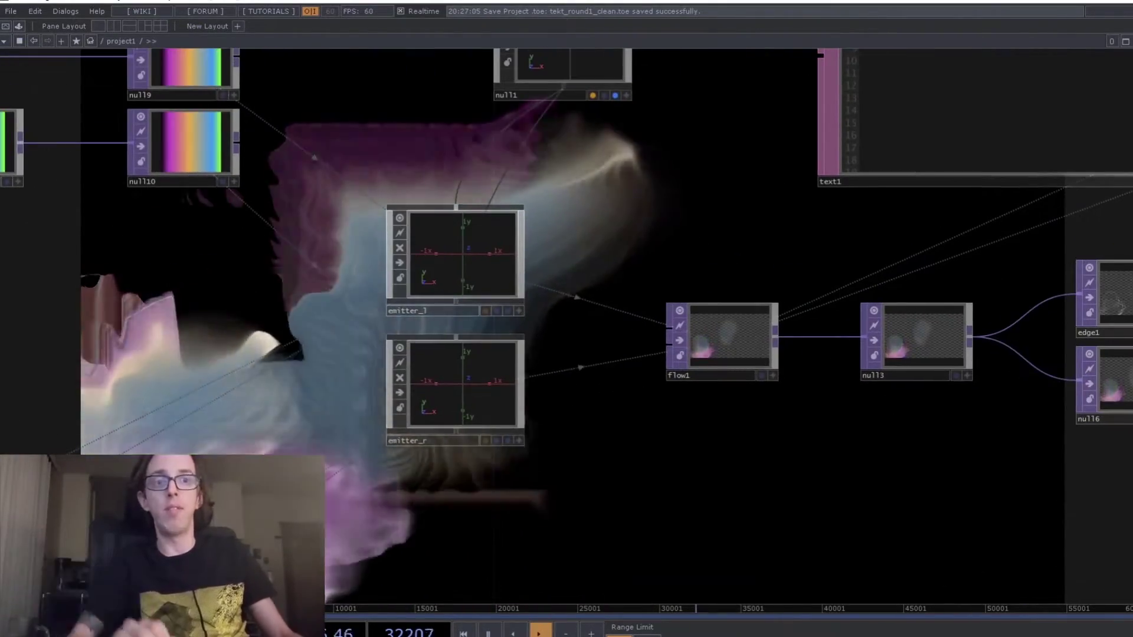
pyautogui.scroll(3, 454, 252)
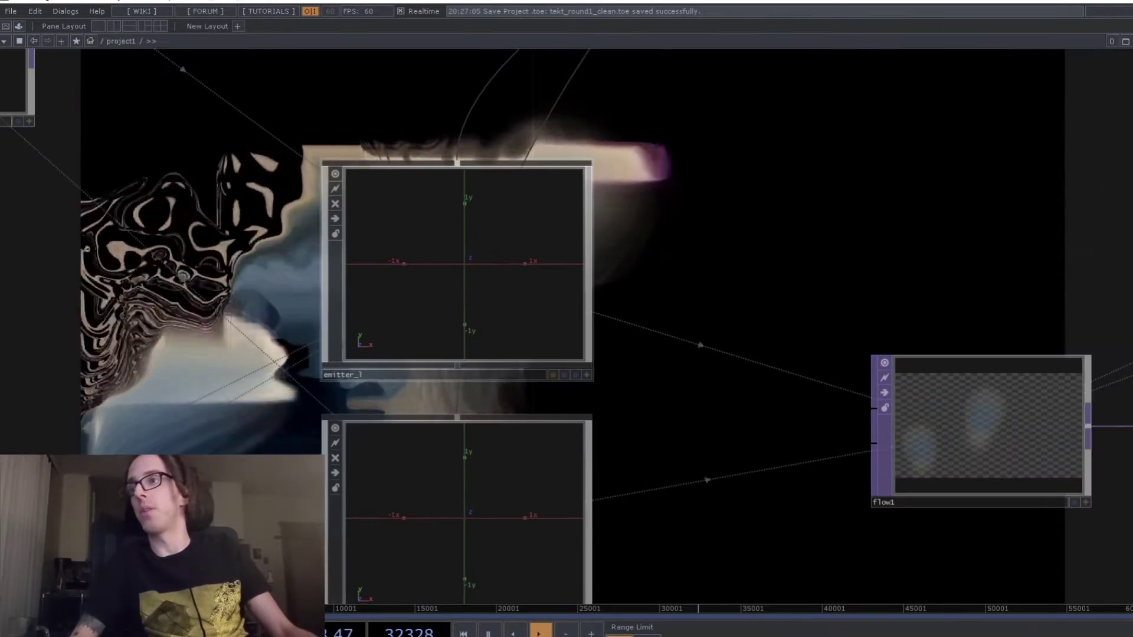
pyautogui.scroll(-4, 784, 485)
pyautogui.moveTo(885, 531); pyautogui.dragTo(729, 502)
pyautogui.scroll(5, 729, 502)
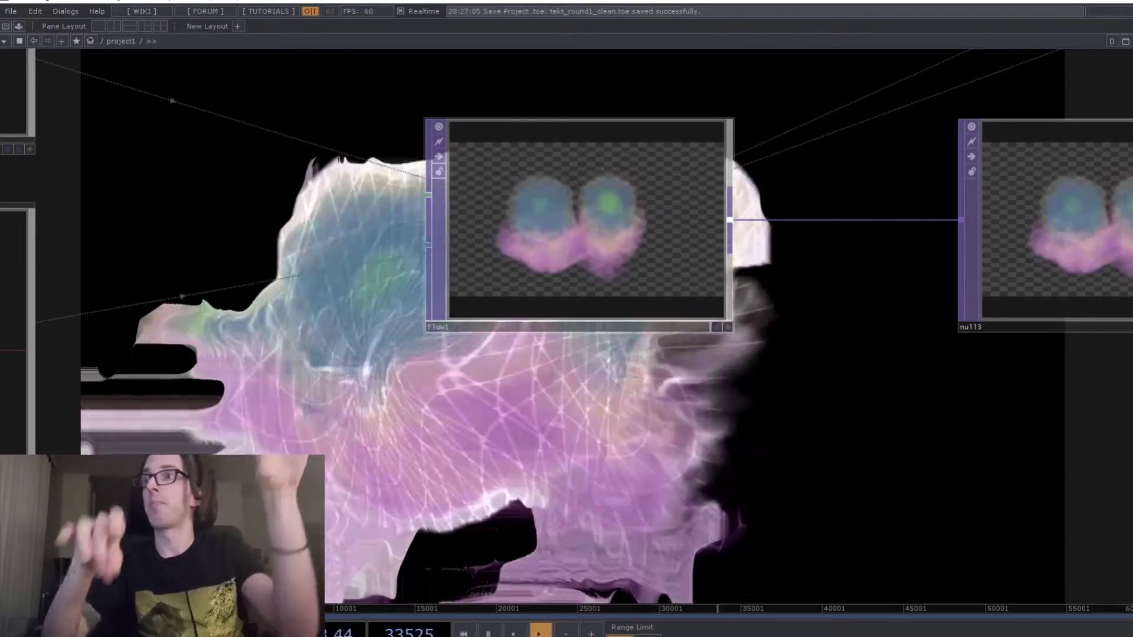
# Step: Inspect how edge1 and null6 are combined in comp1 after the flow emitter render
pyautogui.scroll(-5, 438, 293)
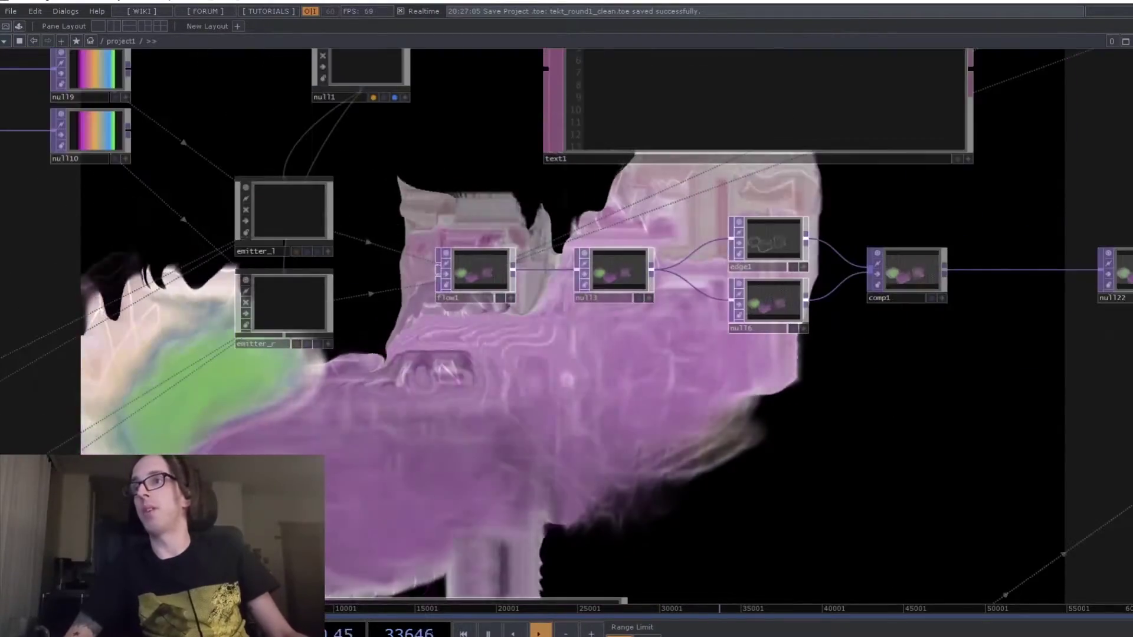
pyautogui.moveTo(901, 318); pyautogui.dragTo(597, 286)
pyautogui.scroll(5, 597, 286)
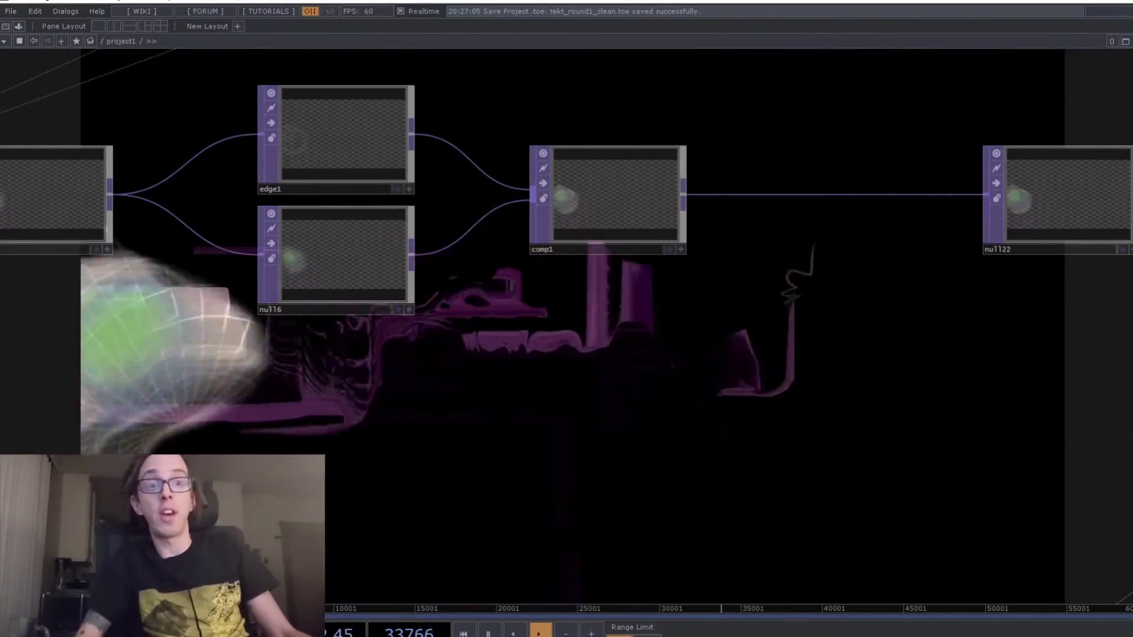
pyautogui.scroll(5, 522, 183)
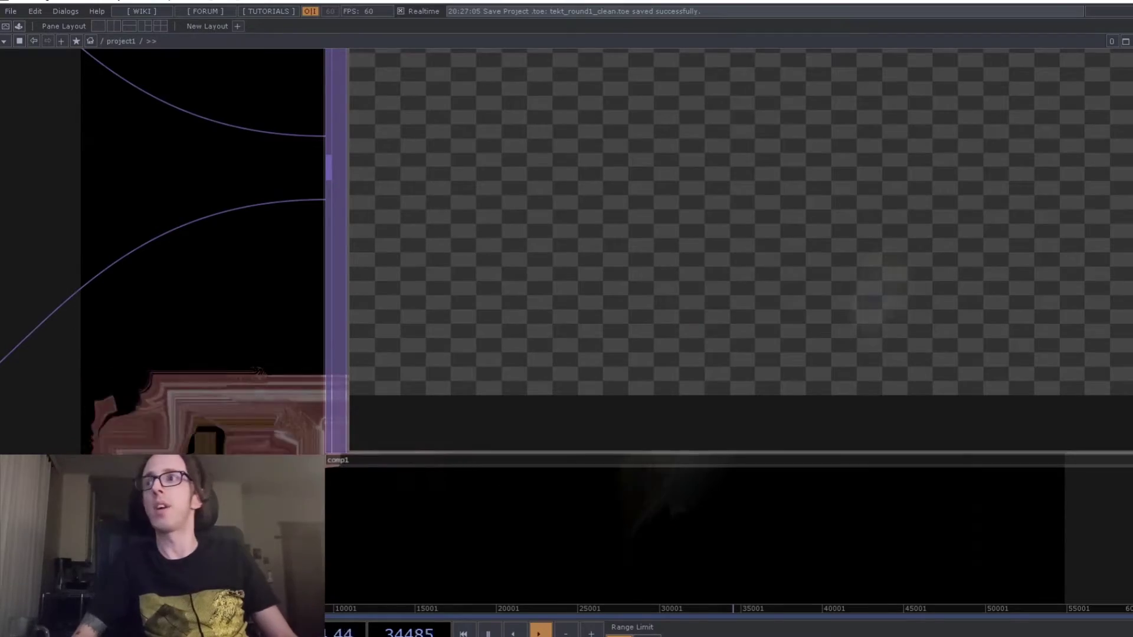
# Step: Examine the twisted wireframe discs rendered by render_overlay_discs
pyautogui.scroll(-3, 605, 187)
pyautogui.scroll(-10, 688, 316)
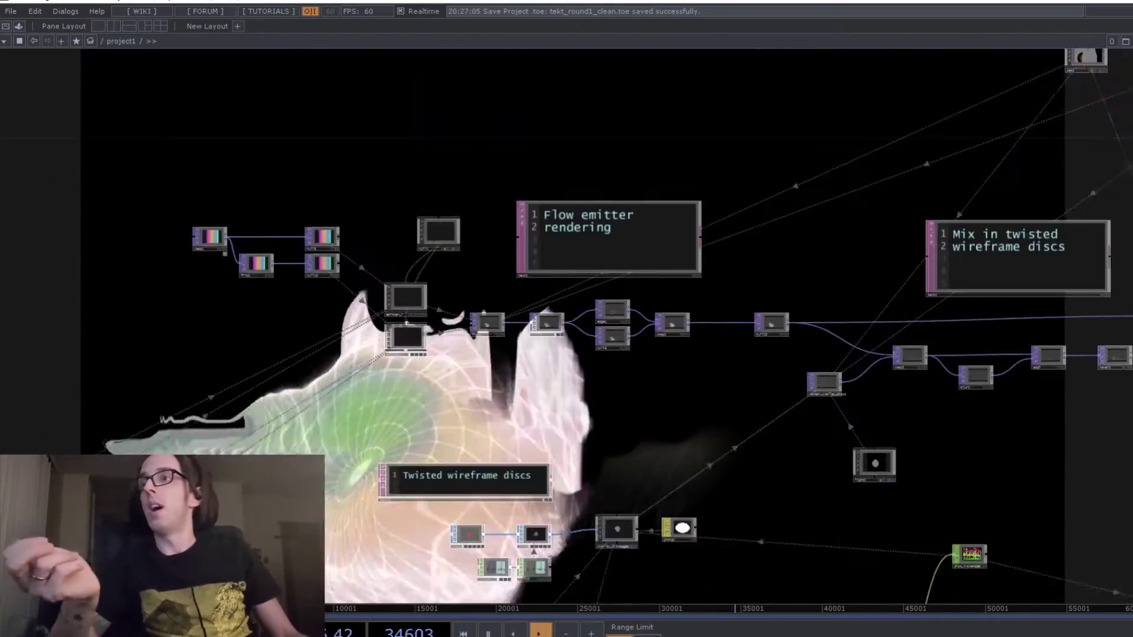
pyautogui.moveTo(661, 344); pyautogui.dragTo(379, 263)
pyautogui.scroll(3, 633, 294)
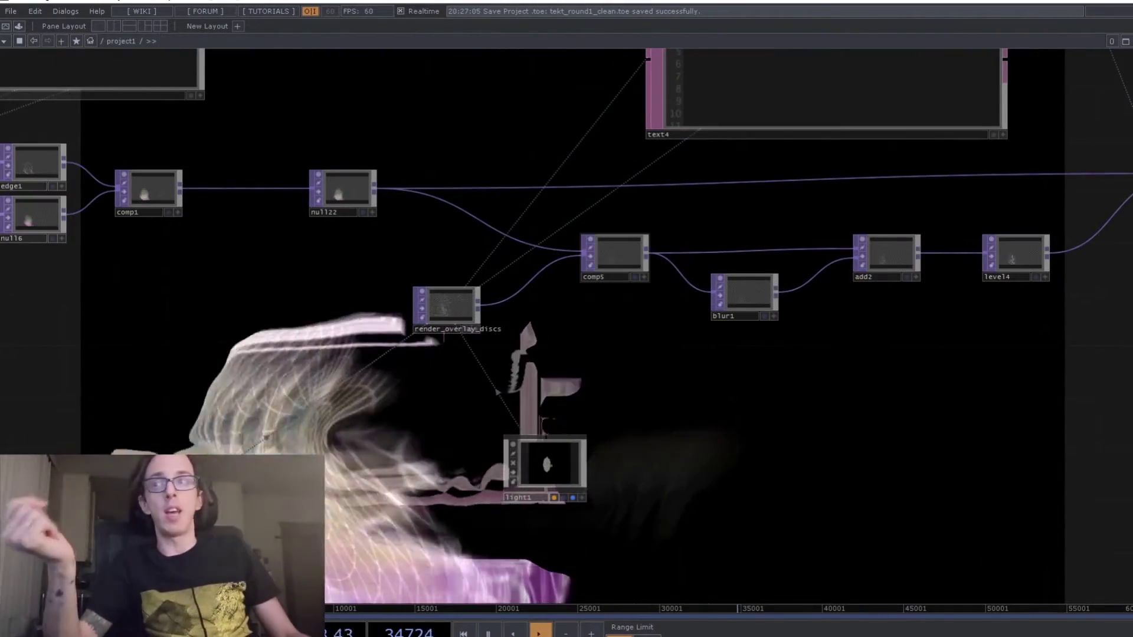
pyautogui.scroll(5, 444, 316)
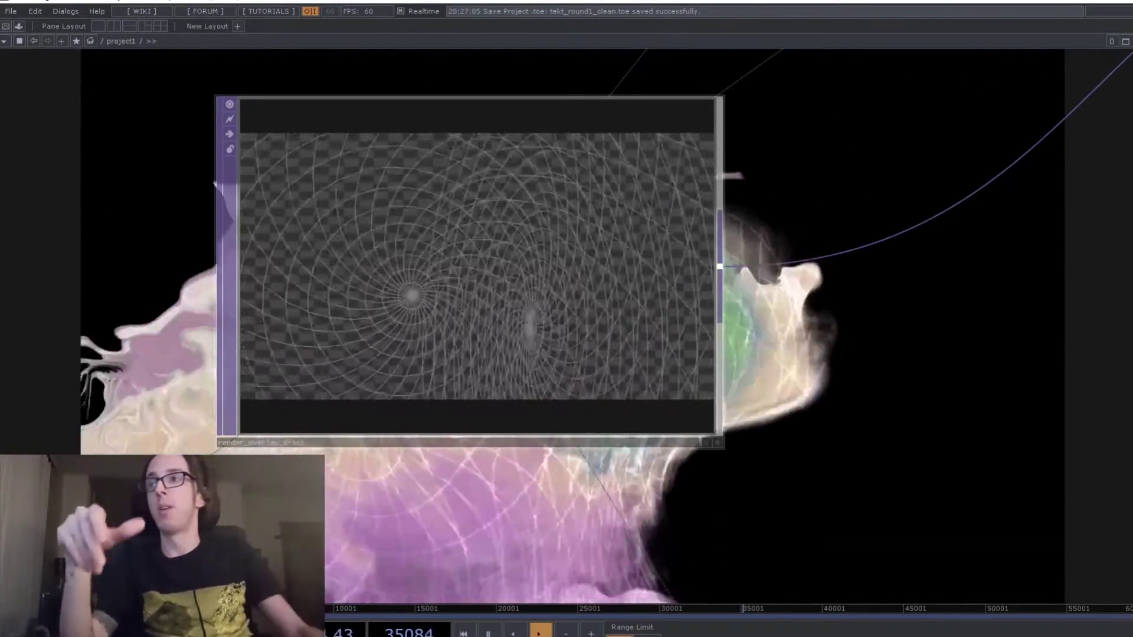
# Step: Examine the comp5, blur1 and add2 chain that colours the wireframe discs and adds glow
pyautogui.scroll(-10, 448, 301)
pyautogui.moveTo(832, 295); pyautogui.dragTo(422, 283)
pyautogui.scroll(3, 421, 277)
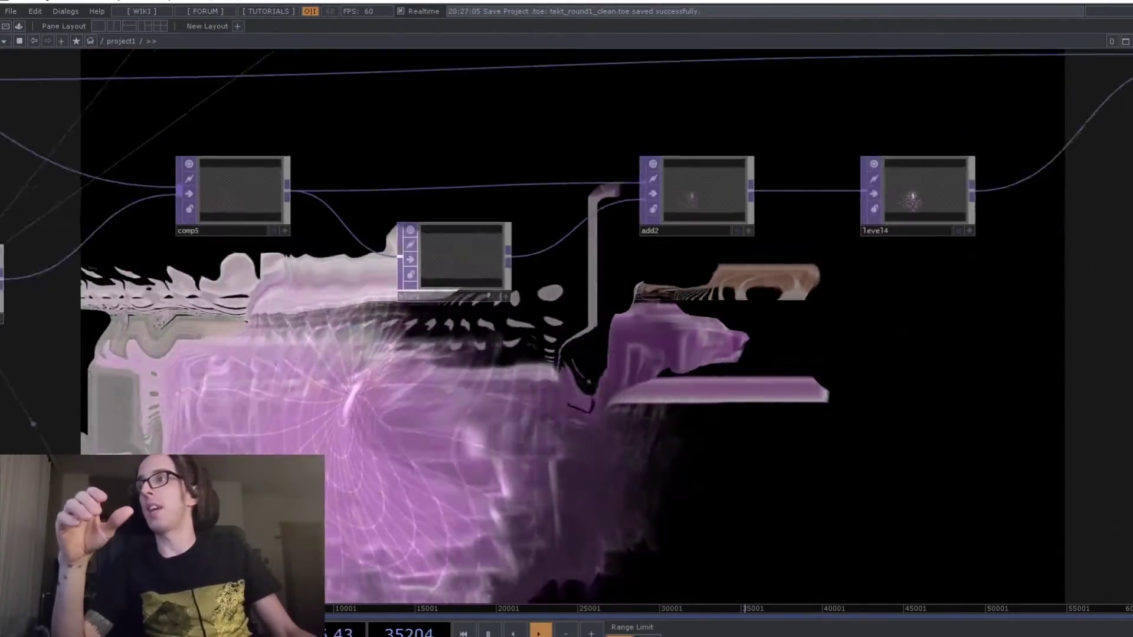
pyautogui.scroll(3, 481, 278)
pyautogui.scroll(-3, 481, 277)
pyautogui.scroll(5, 481, 272)
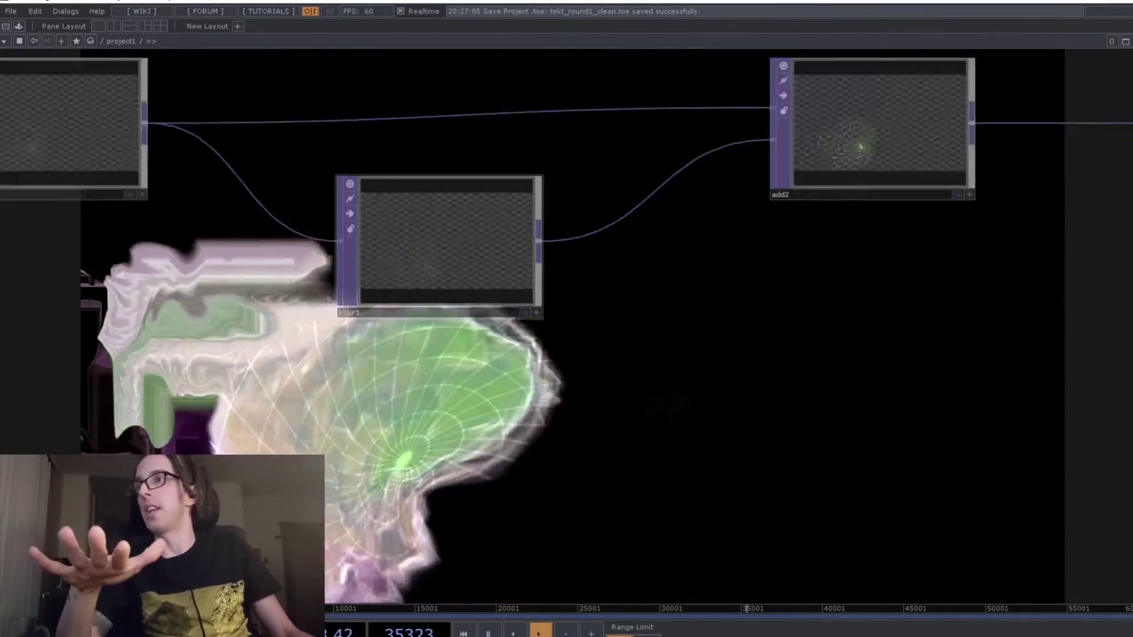
pyautogui.scroll(-4, 425, 342)
pyautogui.moveTo(737, 265); pyautogui.dragTo(478, 335)
pyautogui.scroll(4, 973, 159)
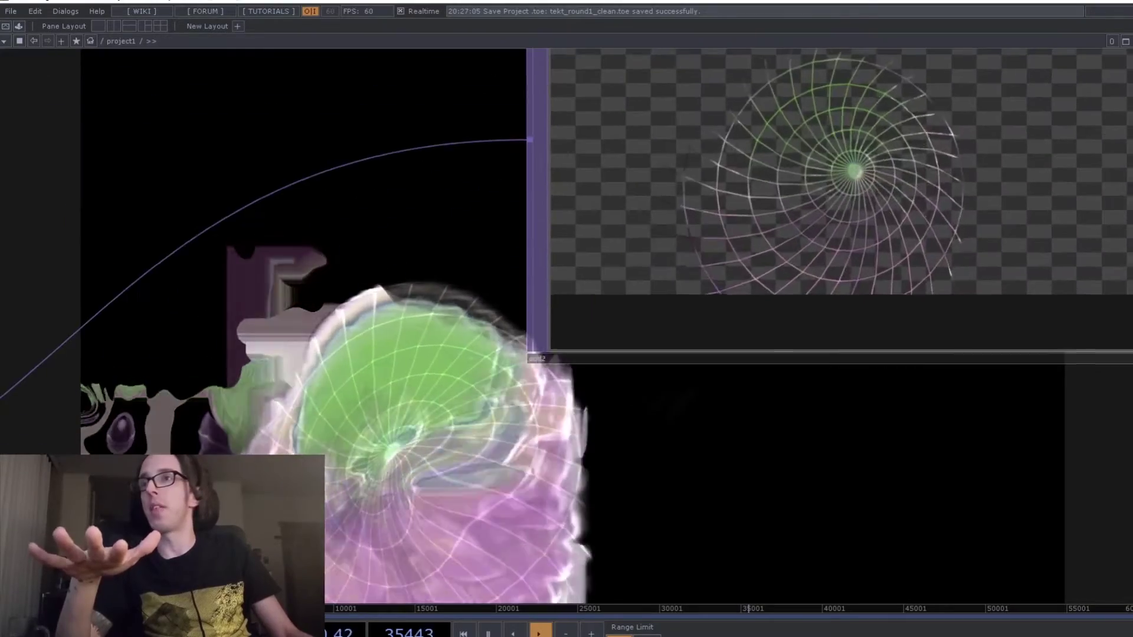
pyautogui.moveTo(826, 413); pyautogui.dragTo(632, 476)
pyautogui.moveTo(865, 442); pyautogui.dragTo(357, 436)
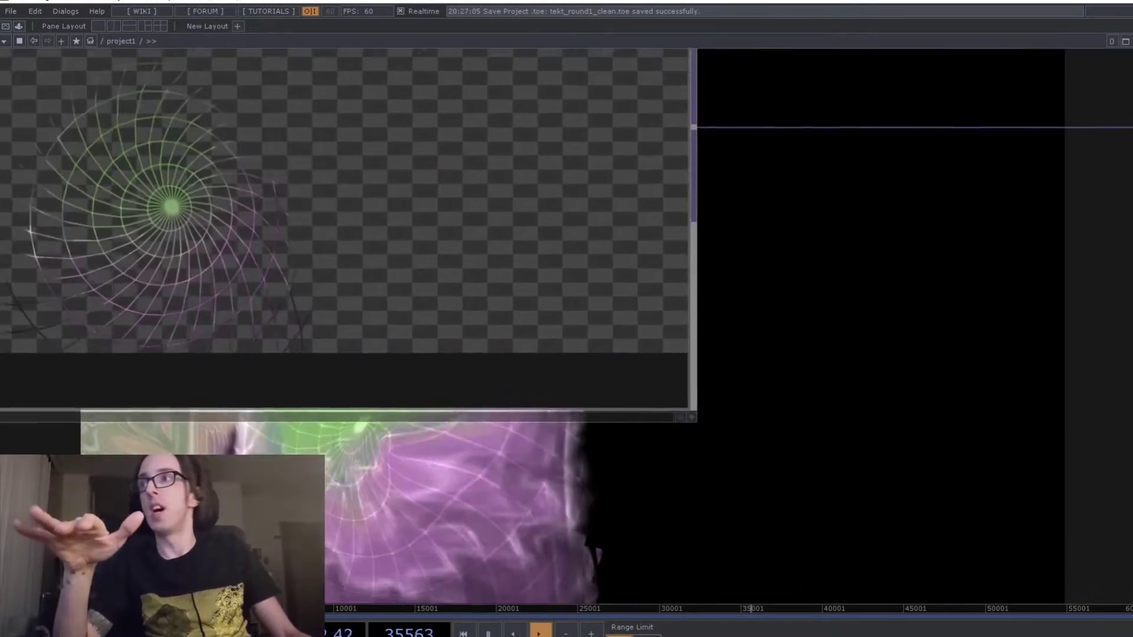
# Step: Inspect the composite that mixes the wireframe discs into the flow emitter image
pyautogui.scroll(-4, 357, 436)
pyautogui.scroll(-3, 400, 426)
pyautogui.moveTo(1062, 189); pyautogui.dragTo(572, 201)
pyautogui.scroll(6, 649, 204)
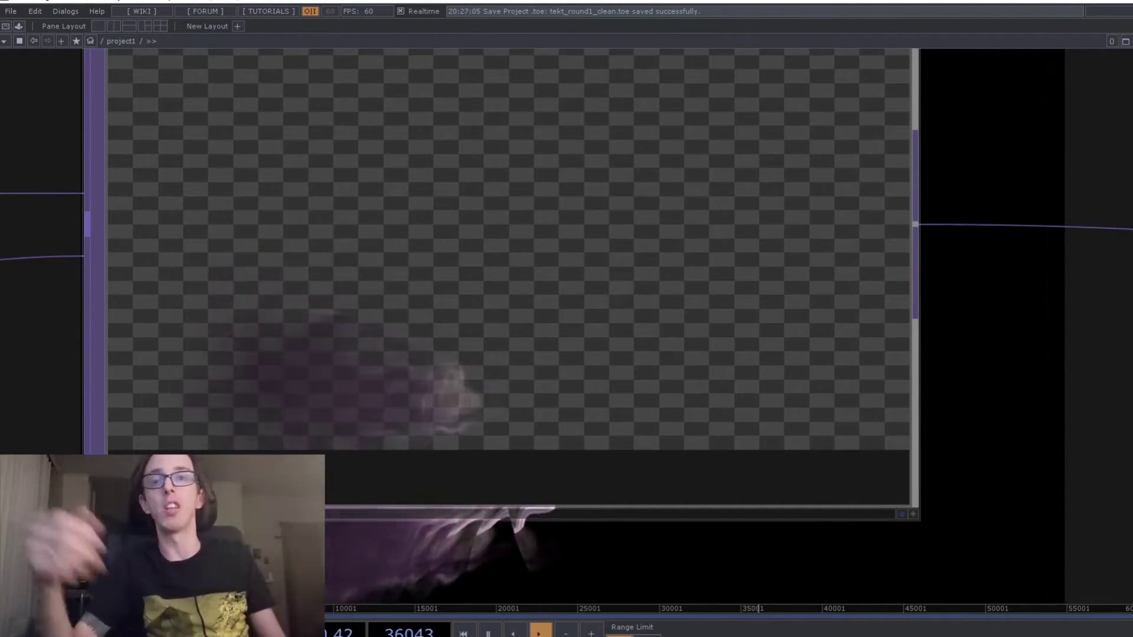
# Step: Examine the layout of the feedback loop with displacement, from feedback1 through feedback_warp and level3 to comp2
pyautogui.scroll(-8, 380, 323)
pyautogui.moveTo(437, 366); pyautogui.dragTo(174, 86)
pyautogui.moveTo(649, 366); pyautogui.dragTo(431, 411)
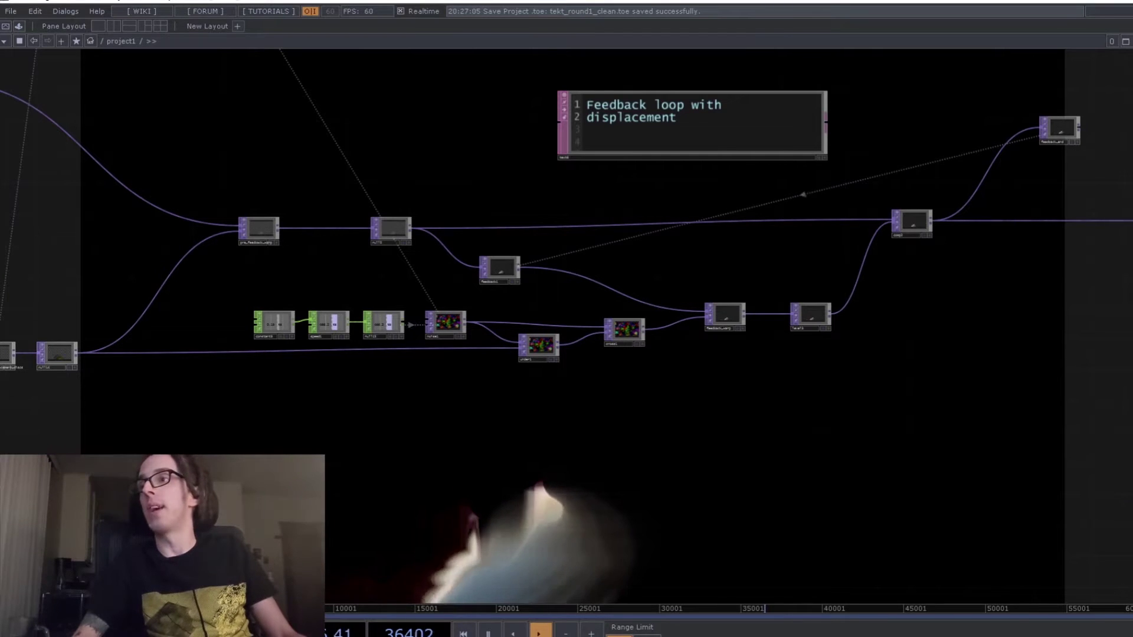
pyautogui.scroll(3, 784, 323)
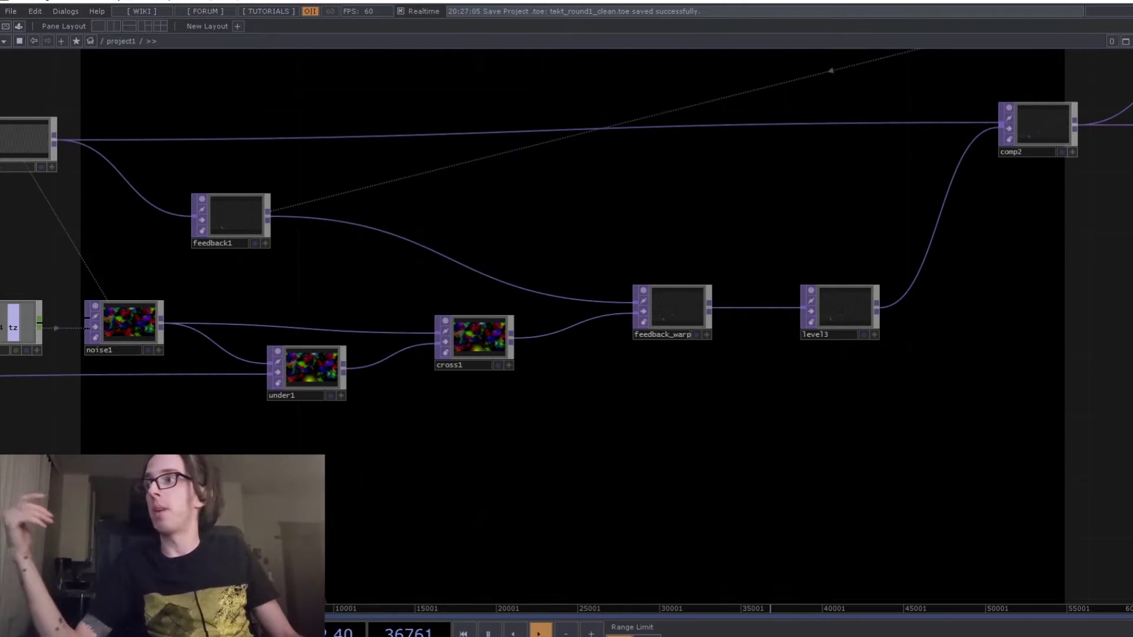
# Step: Examine the render_displacement_discs output and null14 that supply the displacement patterns around the hands
pyautogui.moveTo(201, 431); pyautogui.dragTo(943, 306)
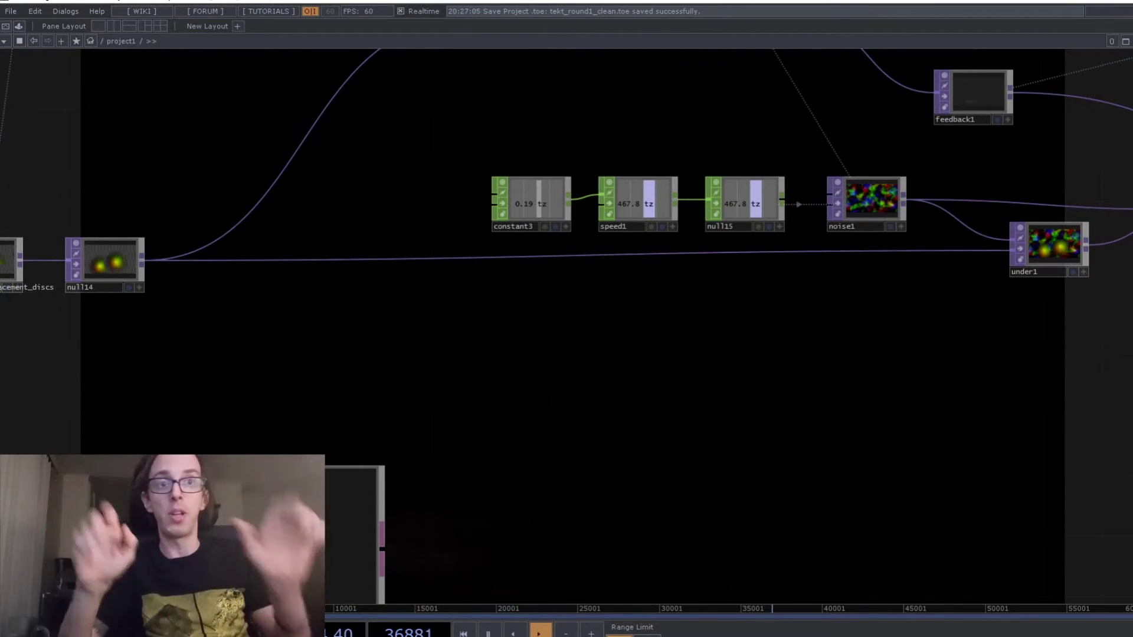
pyautogui.scroll(-4, 598, 405)
pyautogui.scroll(8, 307, 357)
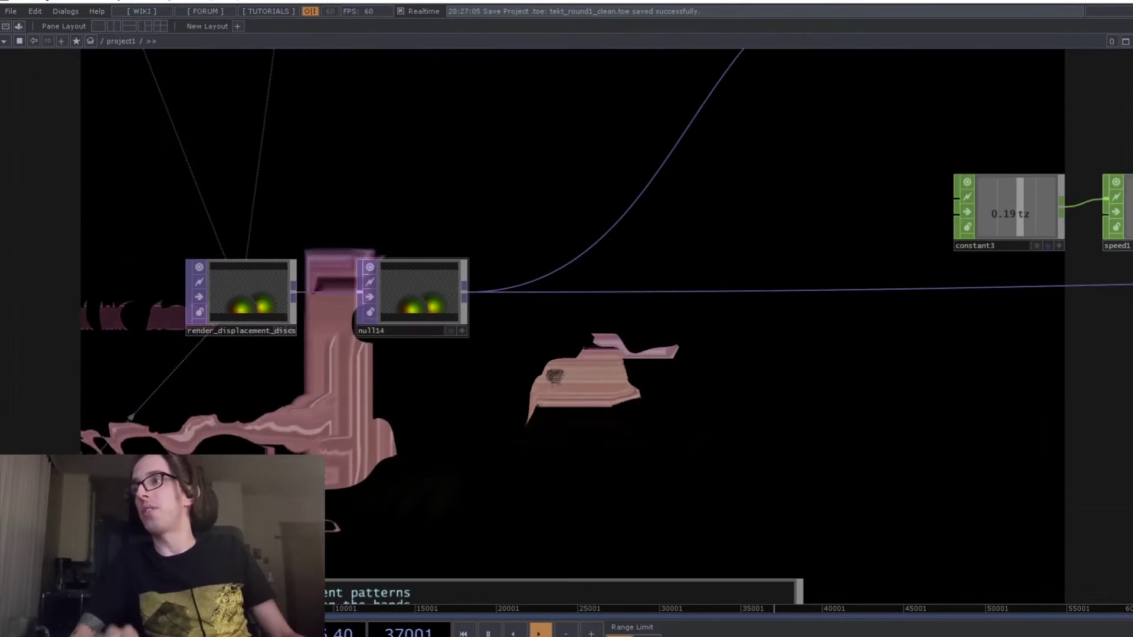
pyautogui.scroll(2, 419, 316)
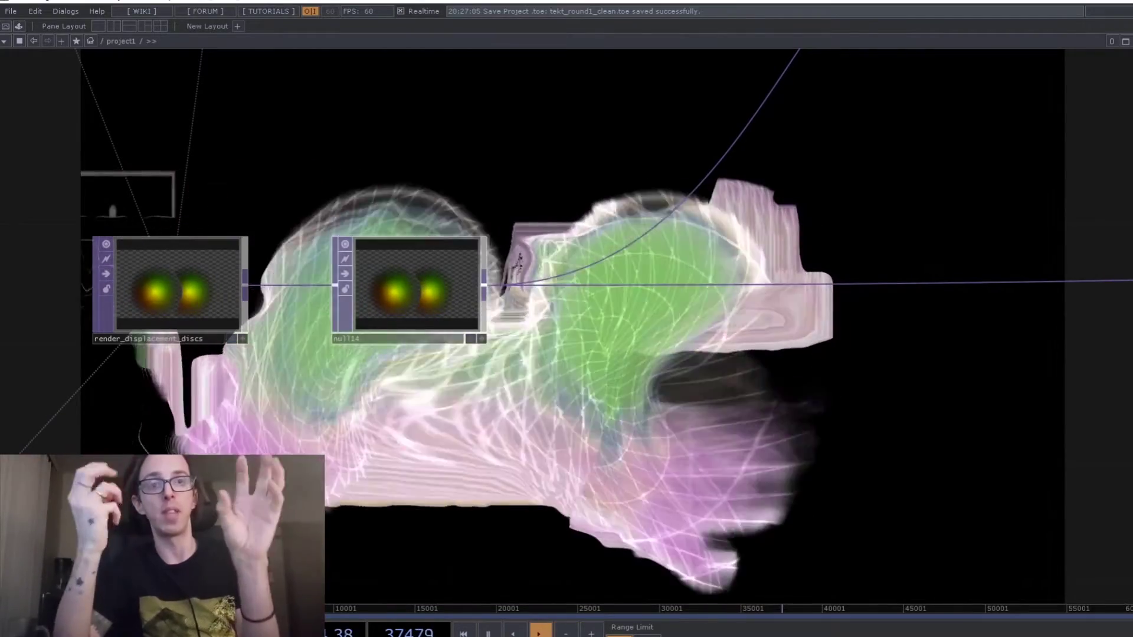
# Step: Inspect how under1 and cross1 blend the noise and displacement discs into feedback_warp
pyautogui.scroll(-6, 440, 180)
pyautogui.moveTo(874, 194); pyautogui.dragTo(210, 321)
pyautogui.scroll(5, 614, 335)
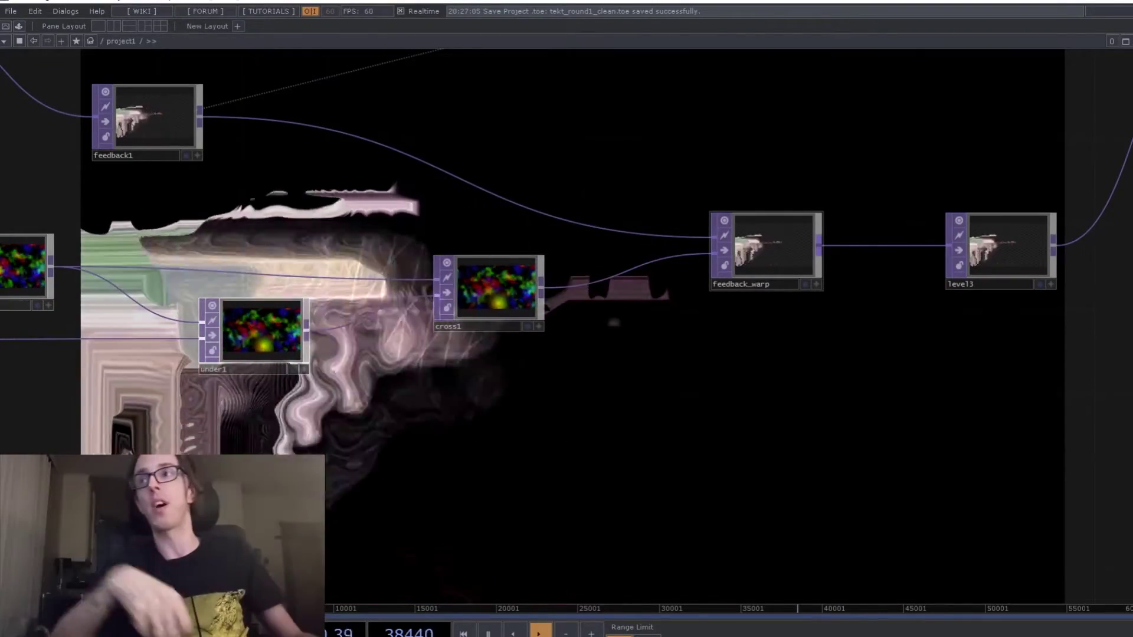
# Step: Examine the final output section with the FPS and "File saved!" text overlays, through text3 and text2 to level1
pyautogui.scroll(-5, 606, 284)
pyautogui.scroll(5, 554, 362)
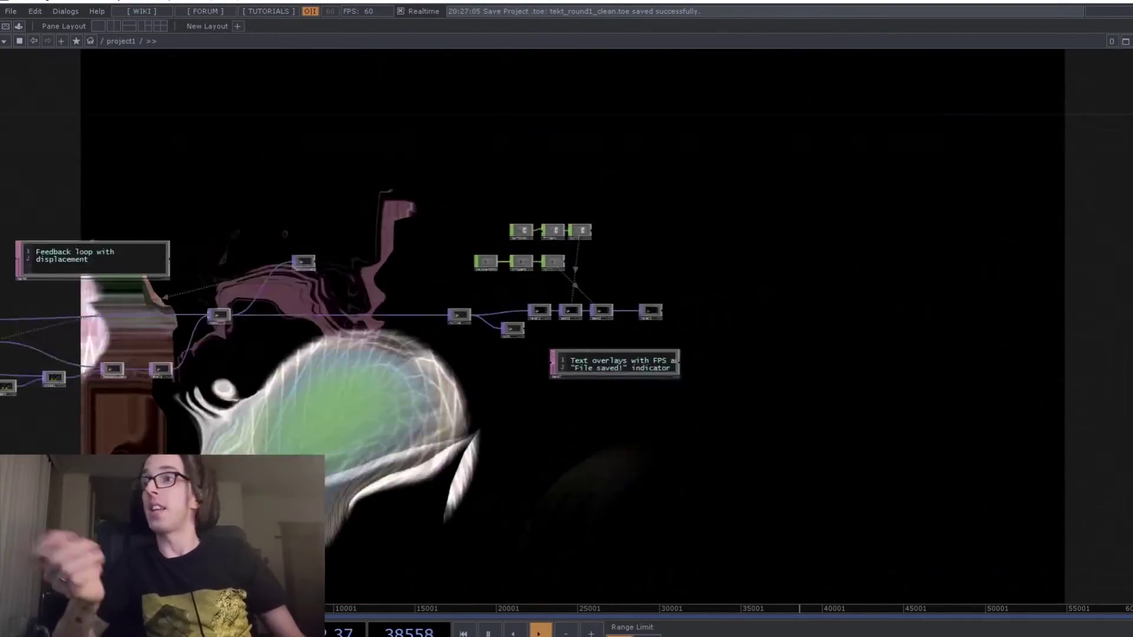
pyautogui.scroll(8, 567, 272)
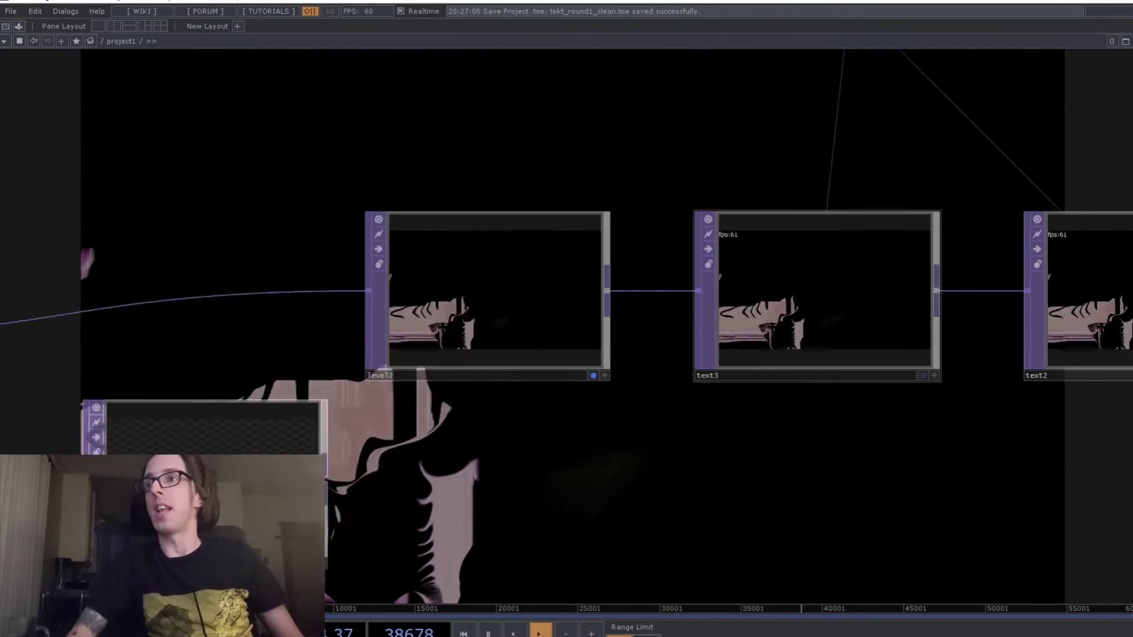
pyautogui.scroll(2, 739, 203)
pyautogui.scroll(-9, 758, 337)
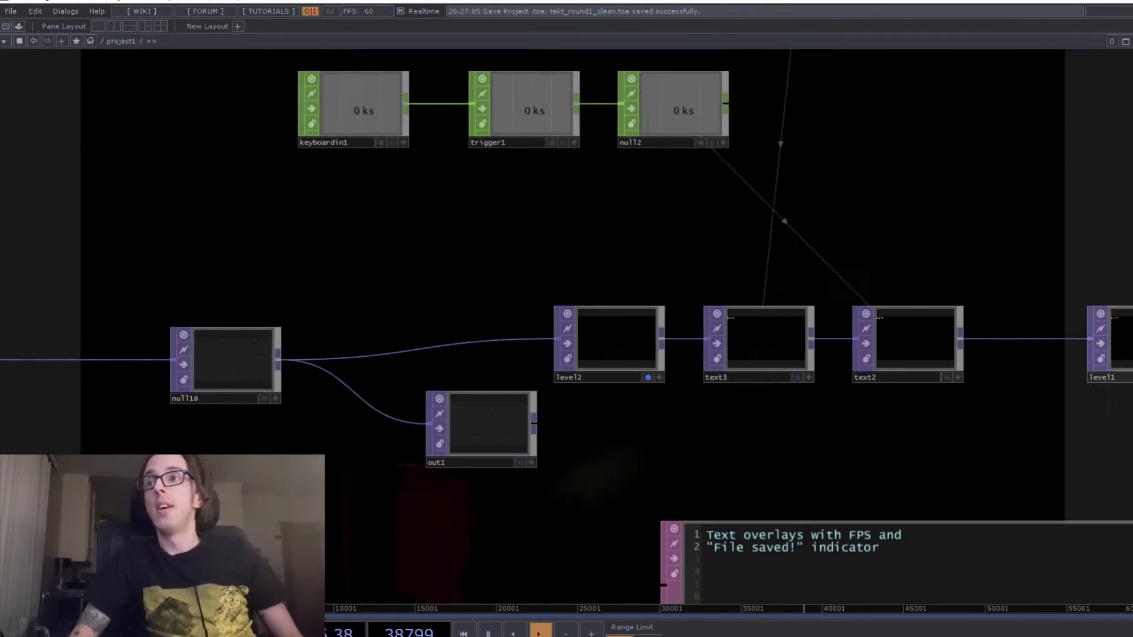
pyautogui.moveTo(767, 431); pyautogui.dragTo(354, 352)
pyautogui.scroll(5, 602, 272)
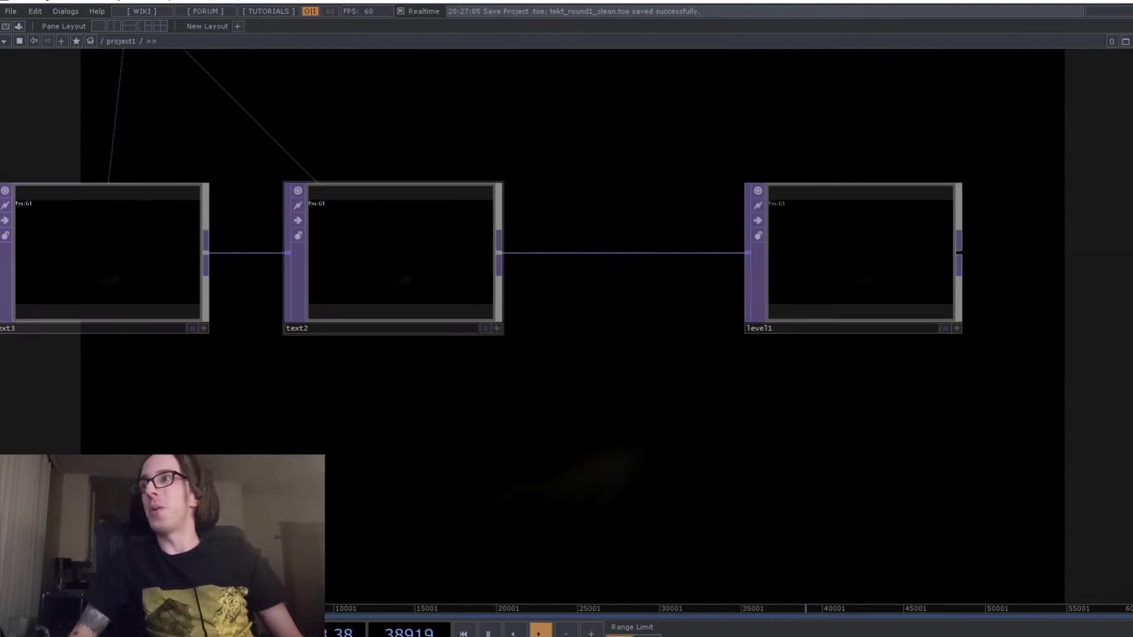
# Step: Inspect the FPS overlay in text2 up close and save the project
pyautogui.scroll(4, 329, 210)
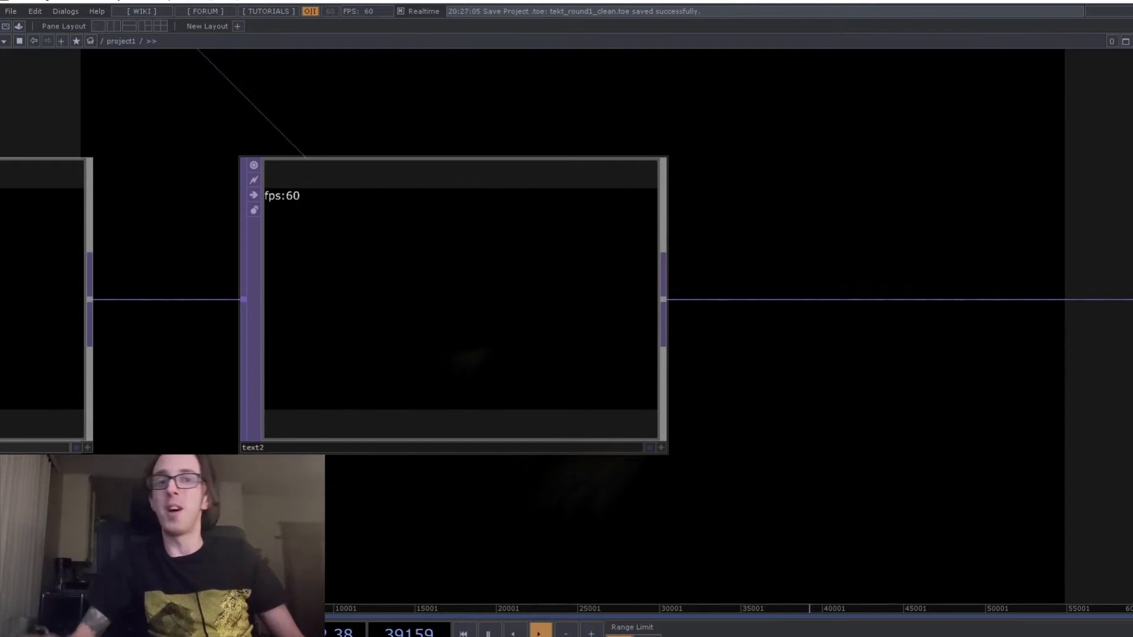
pyautogui.moveTo(797, 365); pyautogui.dragTo(725, 309)
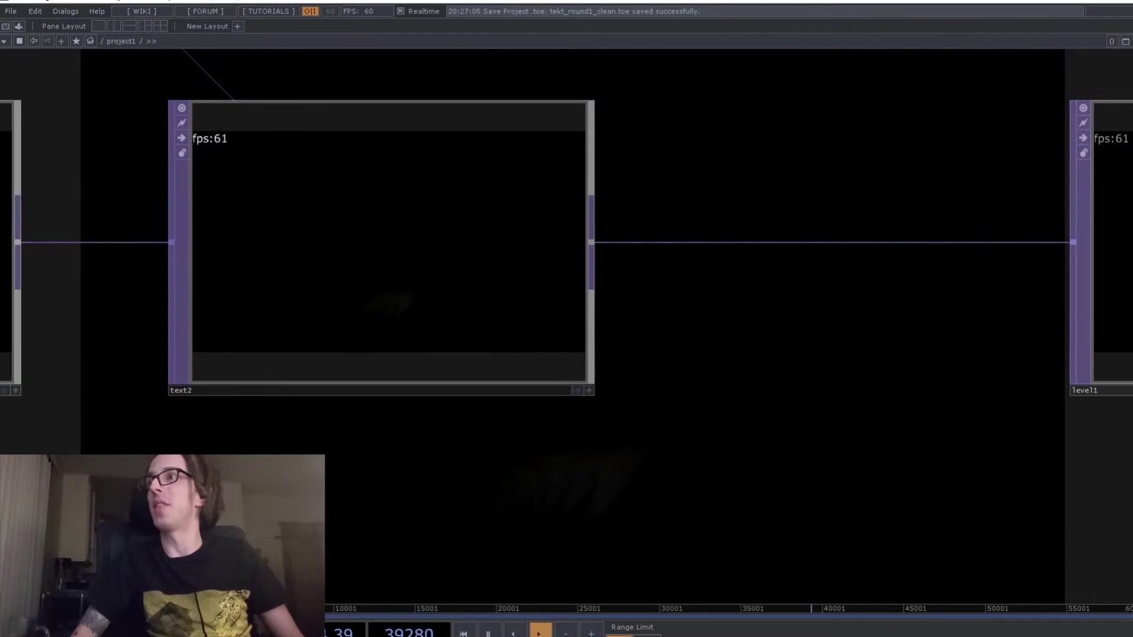
pyautogui.hotkey('ctrl', 's')
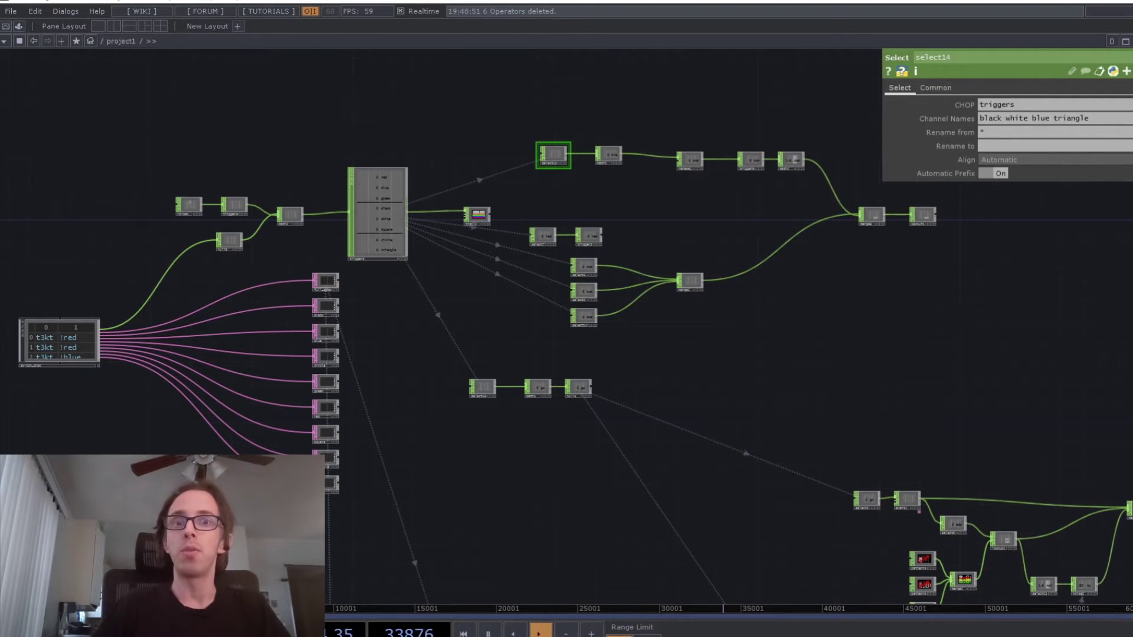
# Step: Check the composition in Resolume Arena, then return to TouchDesigner and inspect the twitch_chat table and its filtered outputs
pyautogui.hotkey('alt', 'Tab')
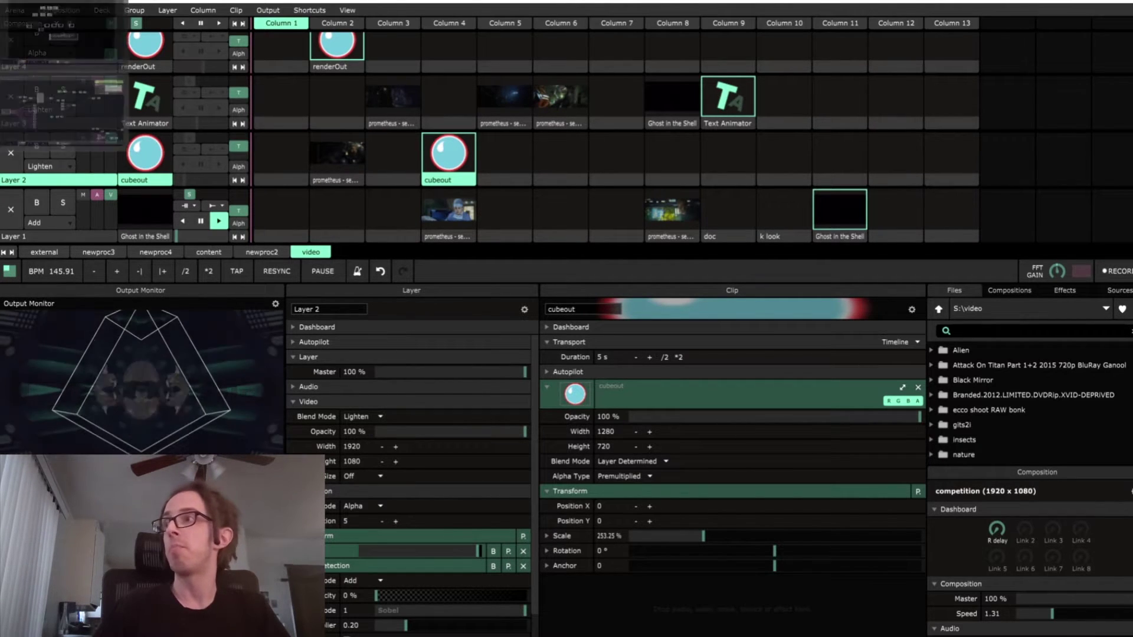
pyautogui.click(59, 111)
pyautogui.moveTo(18, 355); pyautogui.dragTo(292, 374)
pyautogui.scroll(5, 296, 374)
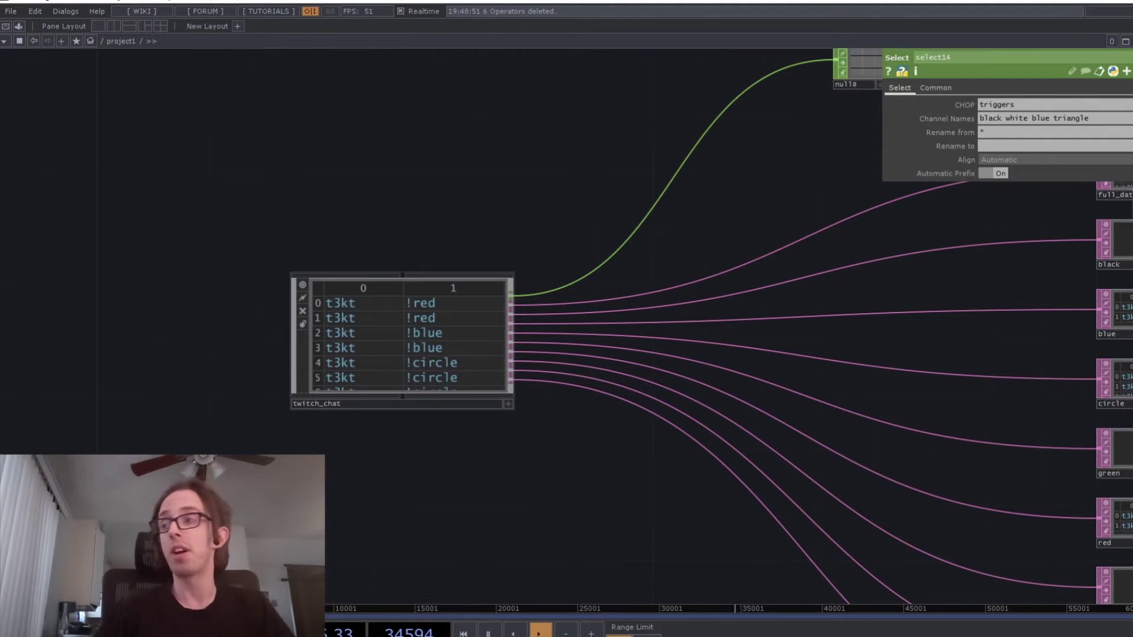
pyautogui.moveTo(1028, 303); pyautogui.dragTo(544, 241)
pyautogui.scroll(-5, 544, 241)
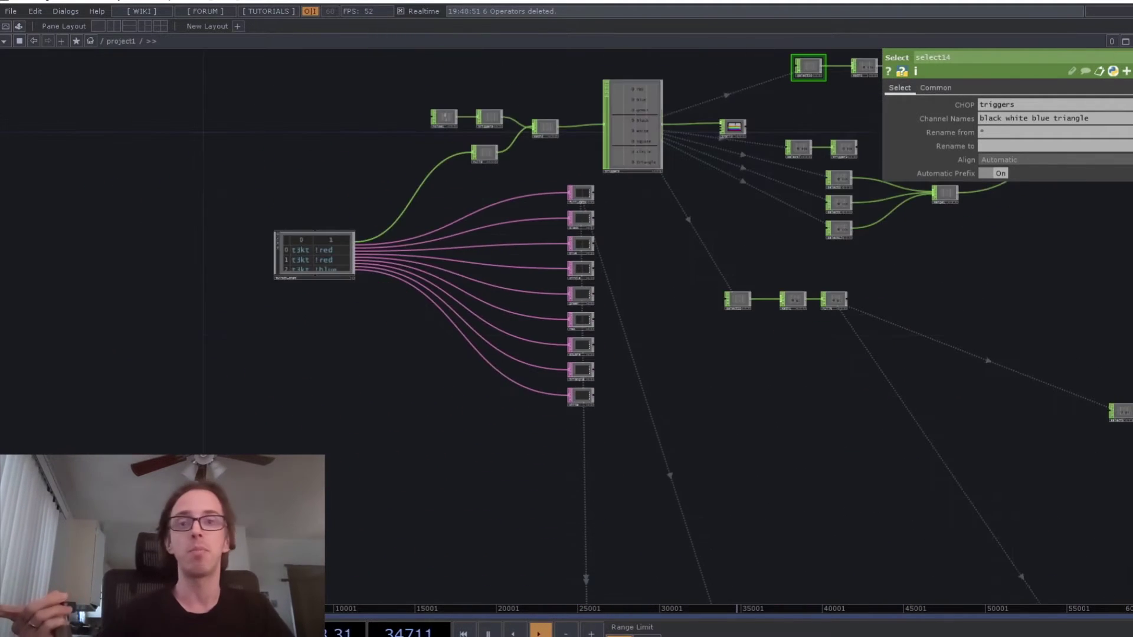
# Step: Examine the color and shape channels in the triggers node
pyautogui.scroll(5, 513, 141)
pyautogui.moveTo(513, 142); pyautogui.dragTo(342, 257)
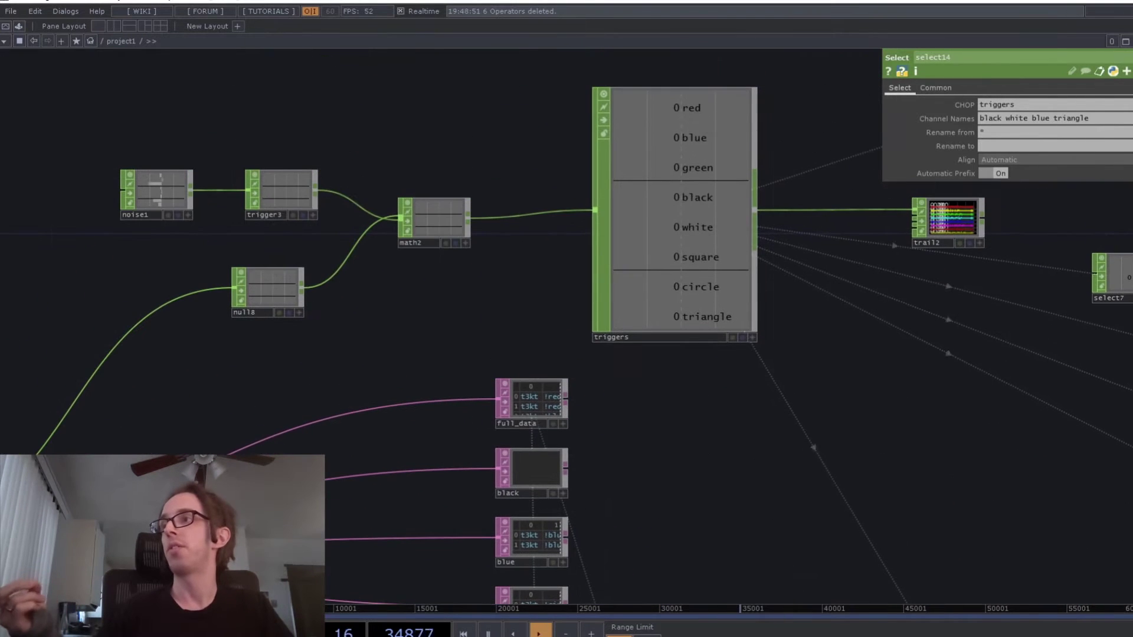
pyautogui.moveTo(674, 366); pyautogui.dragTo(547, 286)
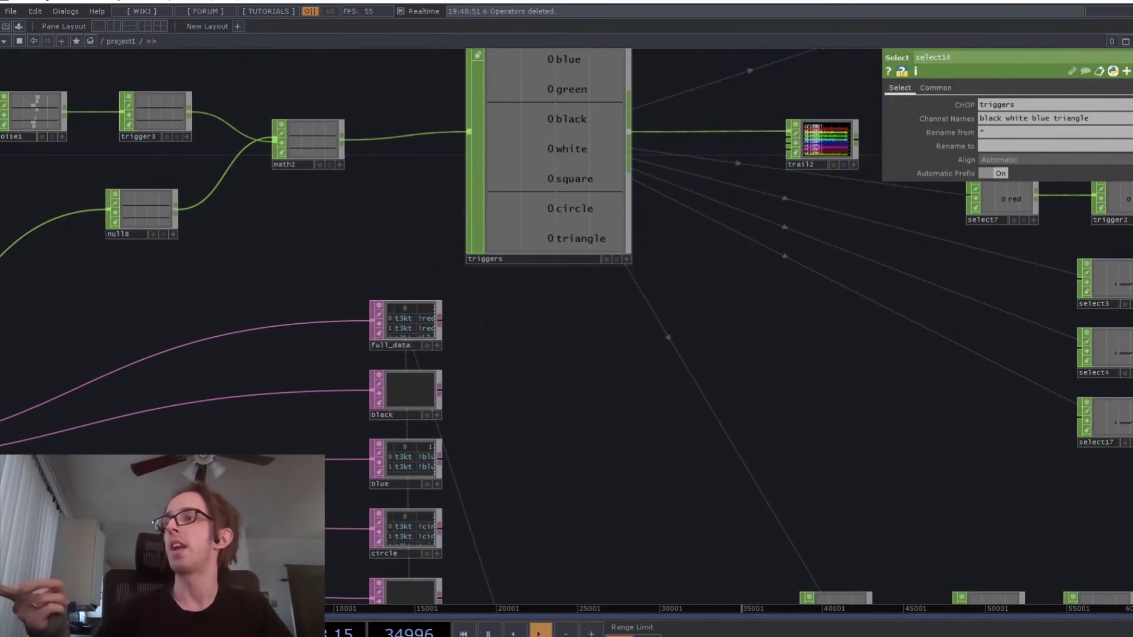
pyautogui.scroll(4, 548, 105)
pyautogui.moveTo(767, 260); pyautogui.dragTo(718, 335)
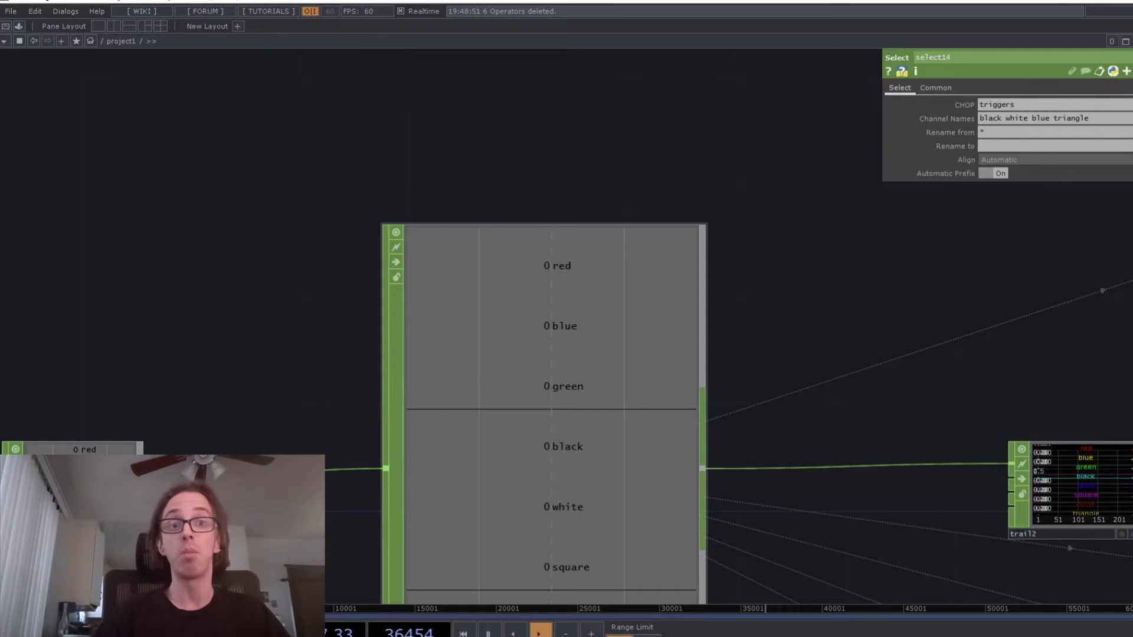
# Step: Examine how math2 combines noise1 and trigger3 with null8 to feed the triggers node
pyautogui.scroll(-6, 540, 393)
pyautogui.moveTo(472, 307); pyautogui.dragTo(277, 181)
pyautogui.scroll(4, 56, 275)
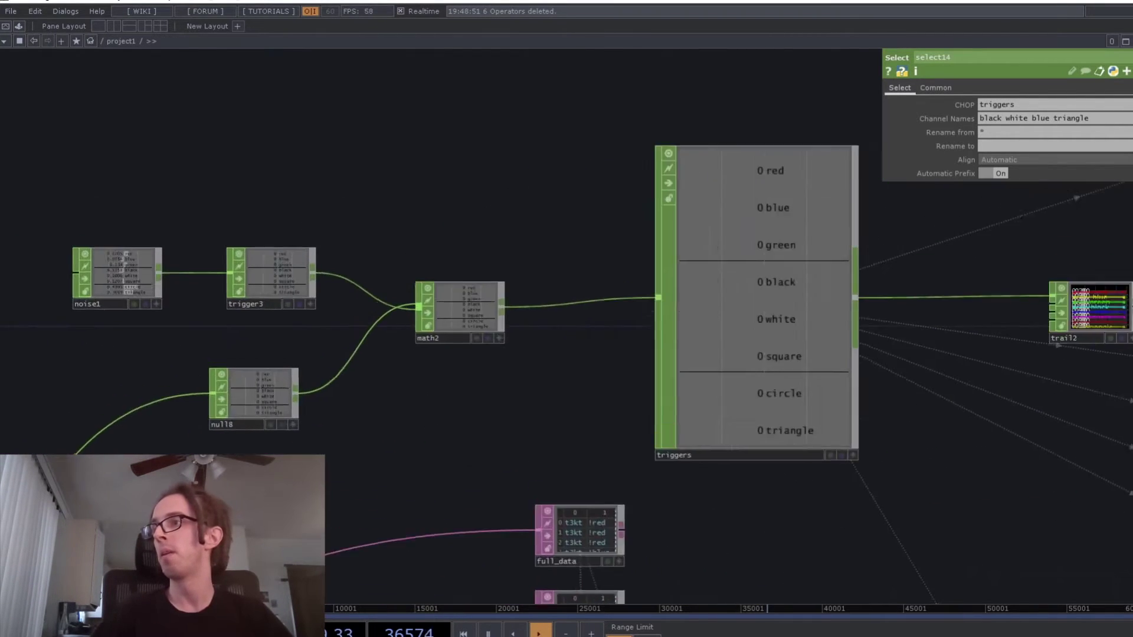
pyautogui.scroll(5, 186, 289)
pyautogui.scroll(-3, 68, 292)
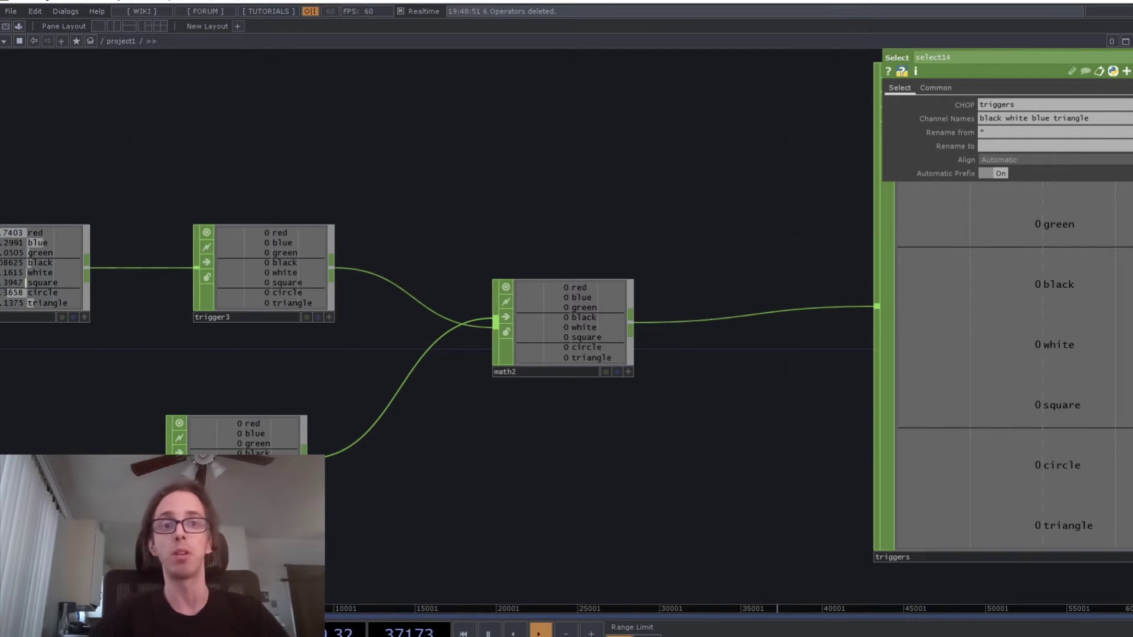
# Step: Examine the select branches from triggers into merge1 and show the channel rename parameters of select3
pyautogui.scroll(-10, 655, 446)
pyautogui.scroll(4, 783, 518)
pyautogui.moveTo(783, 518); pyautogui.dragTo(352, 344)
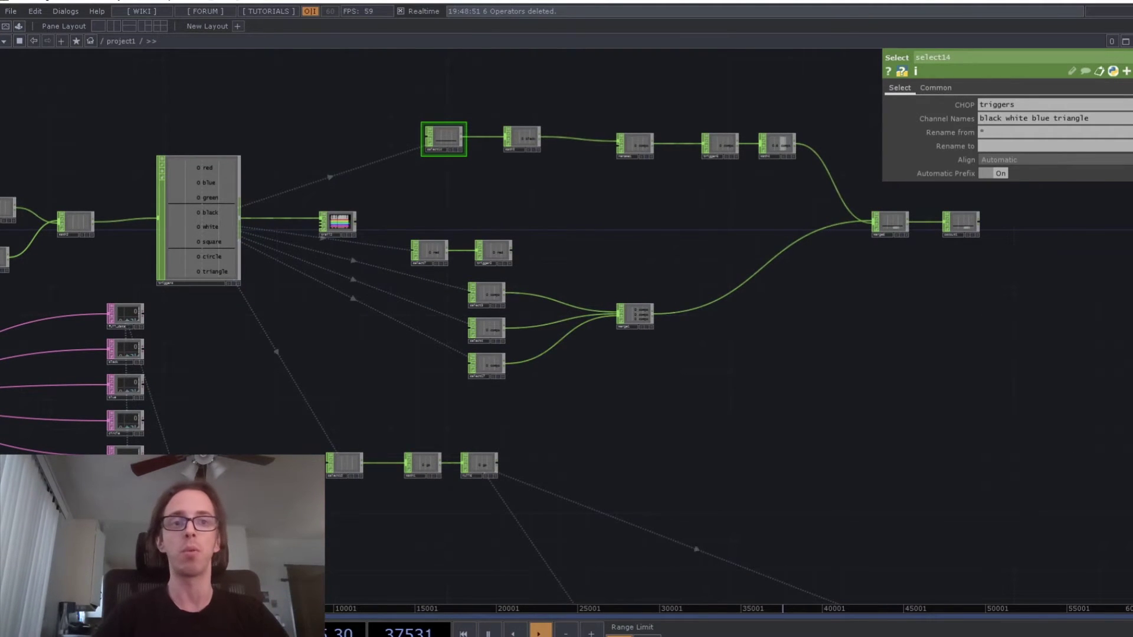
pyautogui.moveTo(588, 352); pyautogui.dragTo(666, 424)
pyautogui.scroll(4, 345, 385)
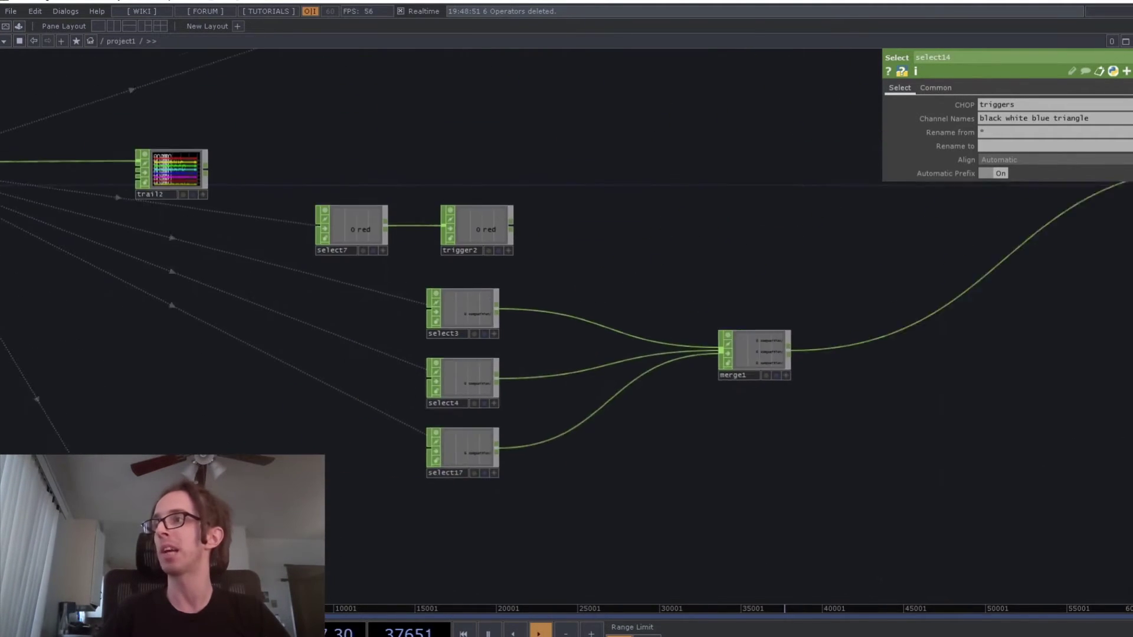
pyautogui.moveTo(464, 312); pyautogui.dragTo(508, 301)
pyautogui.scroll(2, 507, 301)
pyautogui.scroll(-2, 507, 301)
pyautogui.click(508, 301)
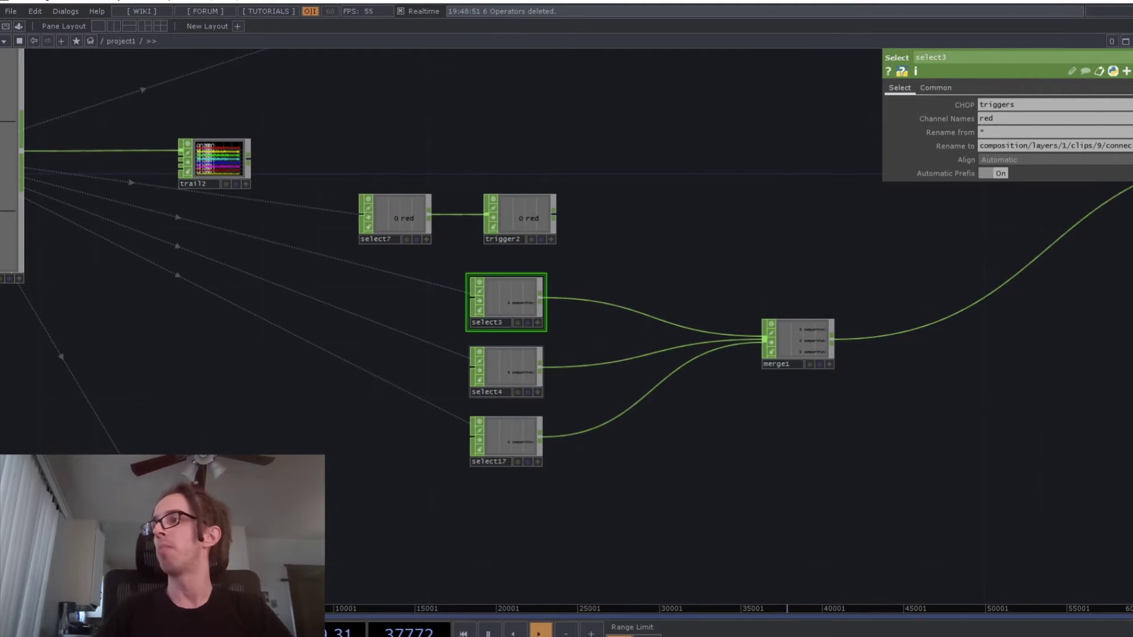
pyautogui.scroll(4, 525, 373)
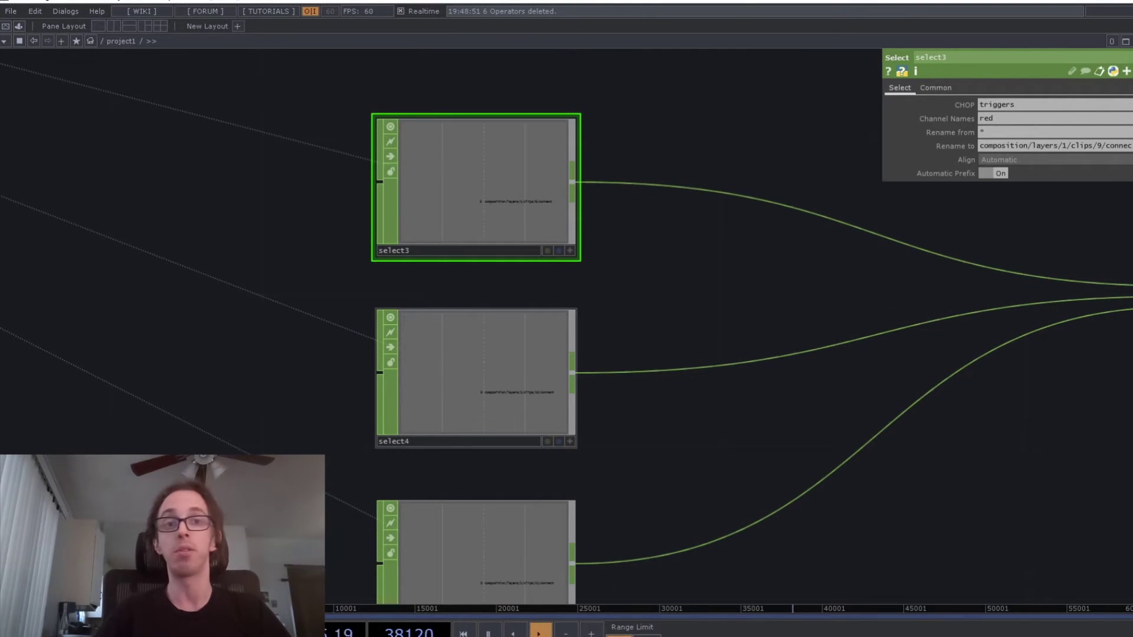
# Step: Compare the clip connect addresses that select4 and select3 assign to the blue and red channels
pyautogui.click(523, 408)
pyautogui.scroll(4, 526, 441)
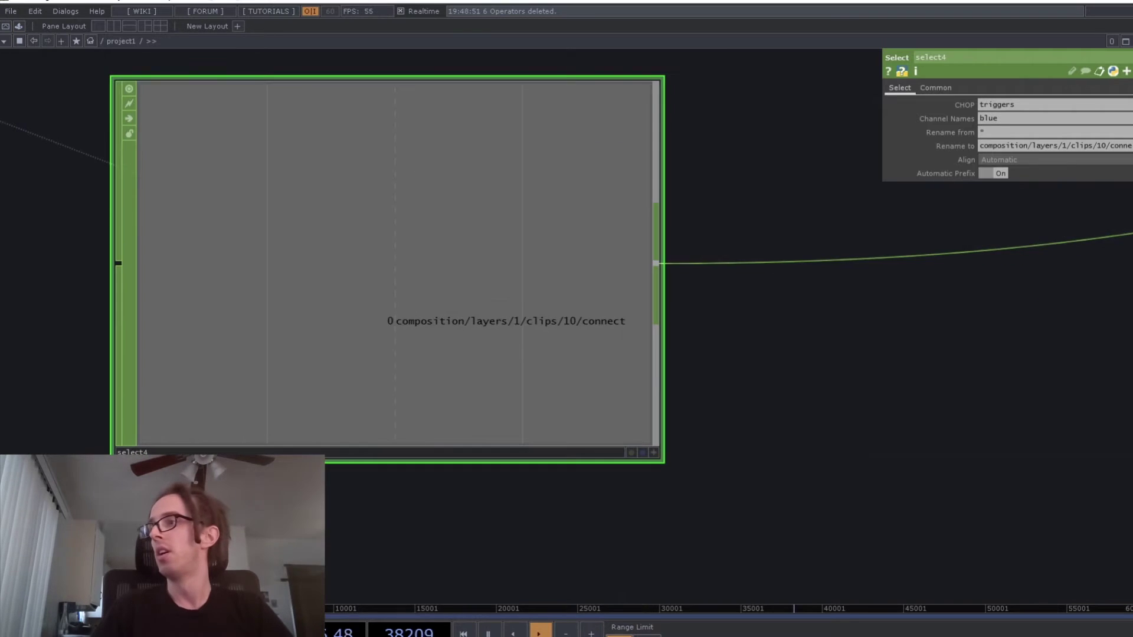
pyautogui.scroll(-5, 543, 448)
pyautogui.click(534, 269)
pyautogui.scroll(7, 534, 276)
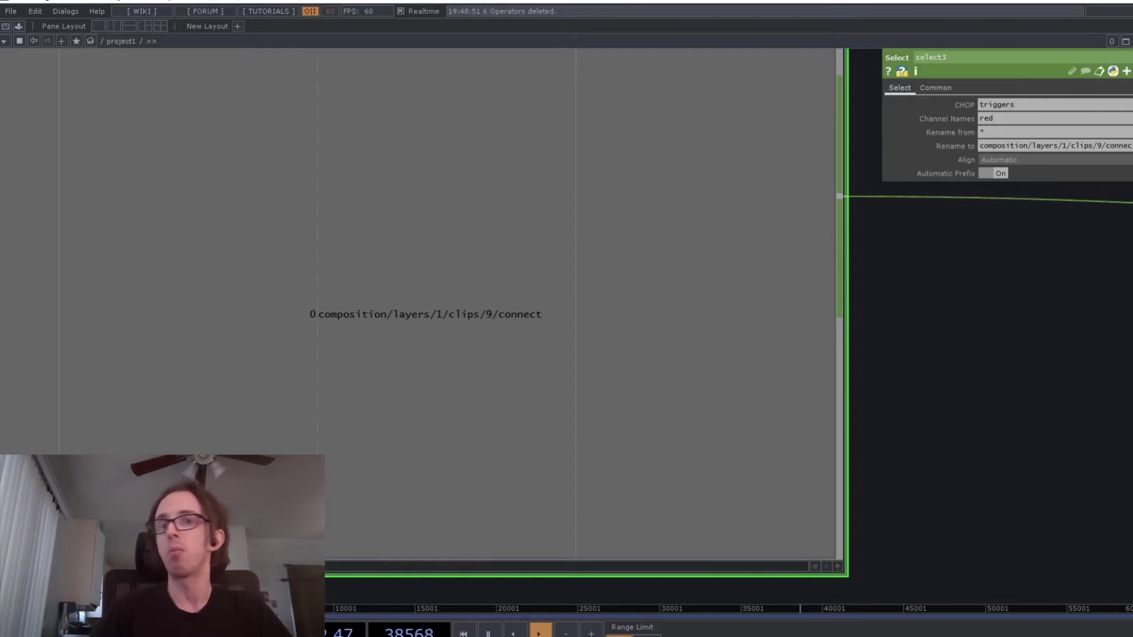
# Step: Follow the merged channels to oscout1, check the layer 1 clips in Resolume Arena, and return to TouchDesigner
pyautogui.scroll(-8, 508, 322)
pyautogui.scroll(3, 650, 328)
pyautogui.moveTo(649, 328); pyautogui.dragTo(419, 380)
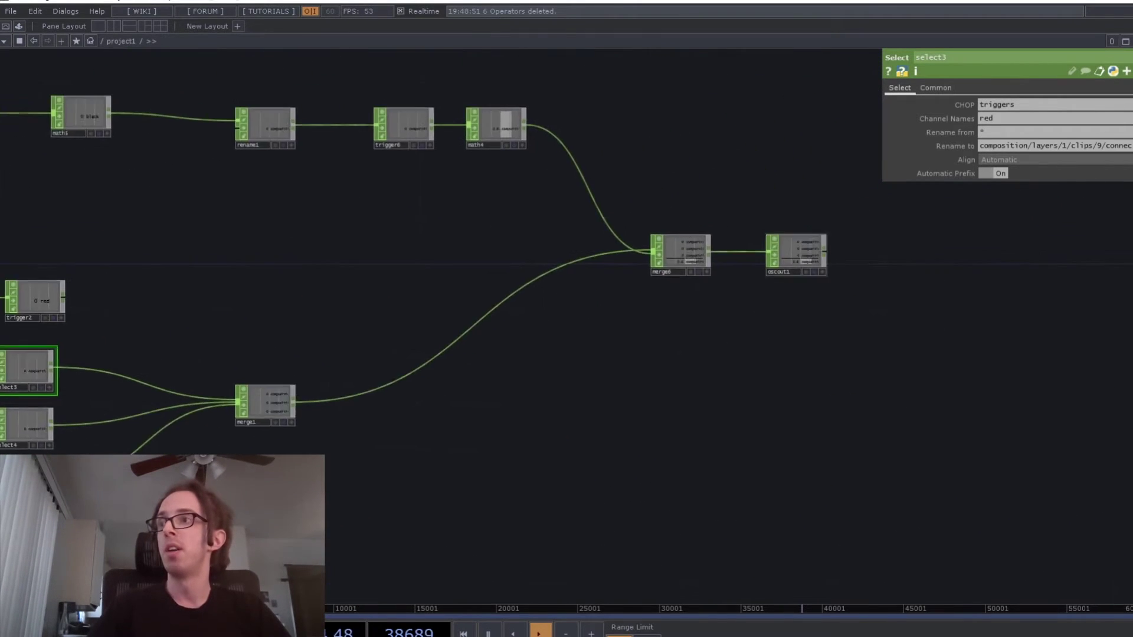
pyautogui.scroll(6, 796, 263)
pyautogui.click(617, 288)
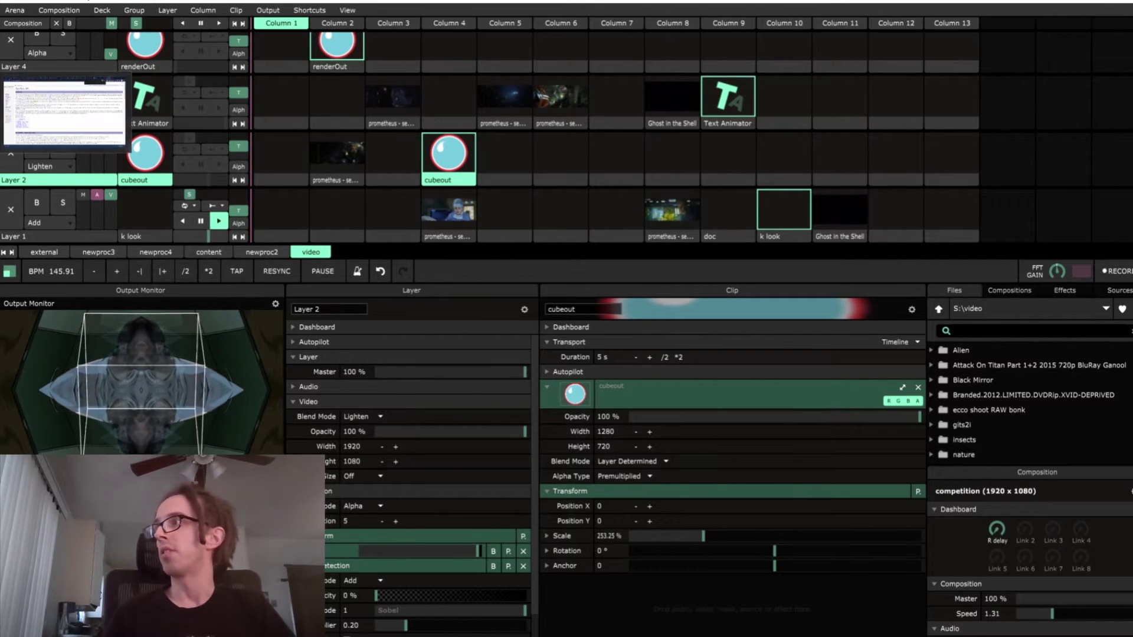
pyautogui.hotkey('alt', 'Tab')
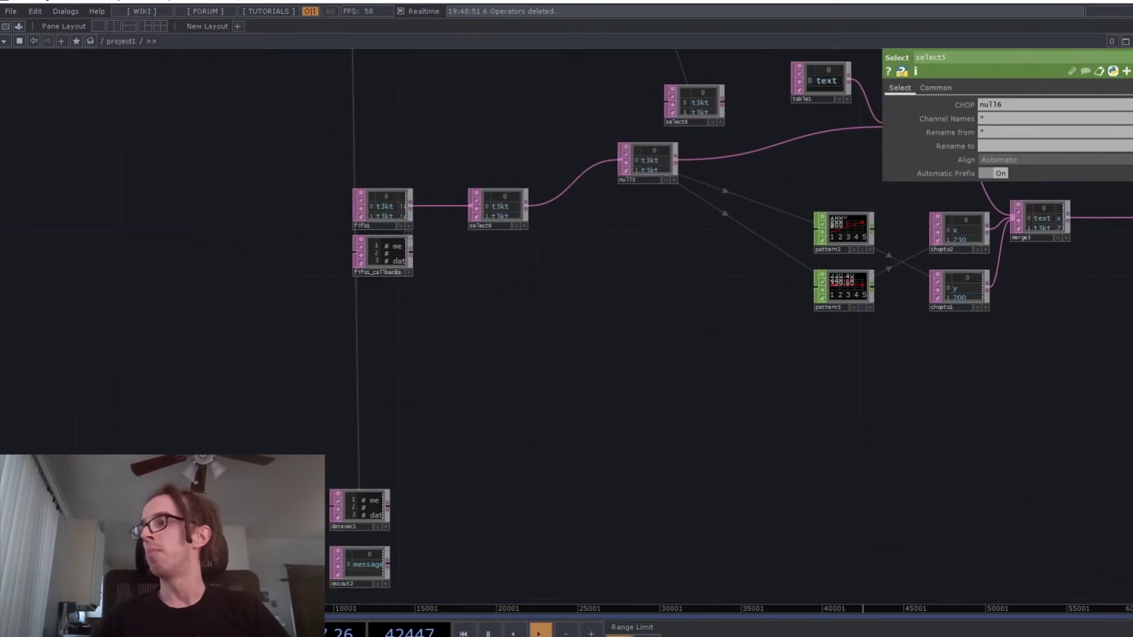
# Step: Read the onTableChange script in datexec1 that sends the text and clip trigger through oscout2
pyautogui.scroll(8, 488, 255)
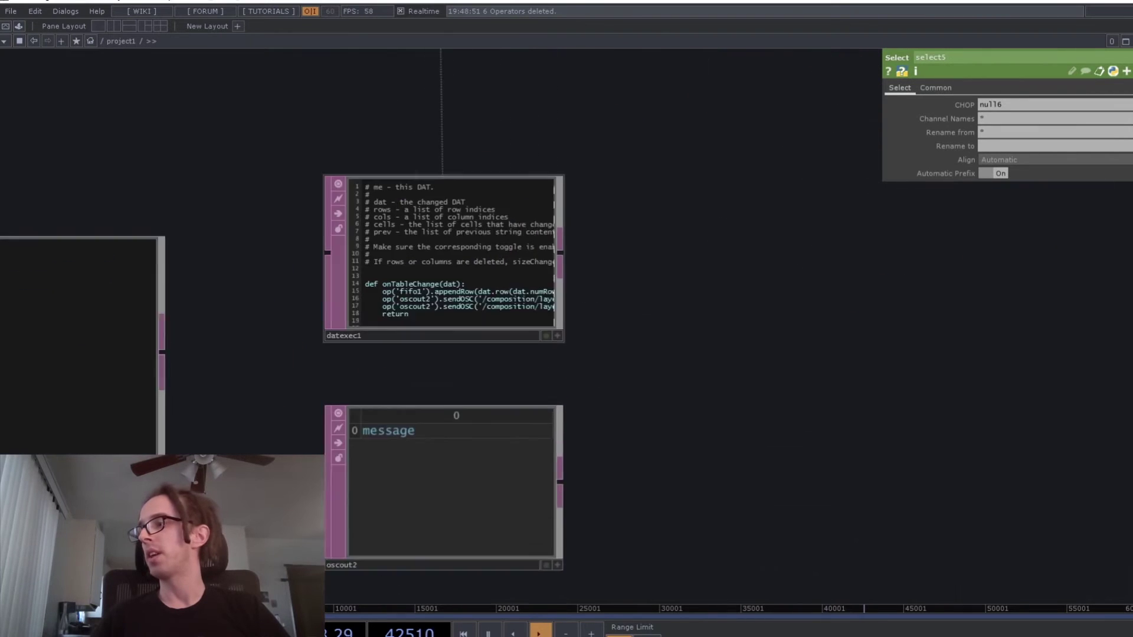
pyautogui.scroll(-8, 484, 293)
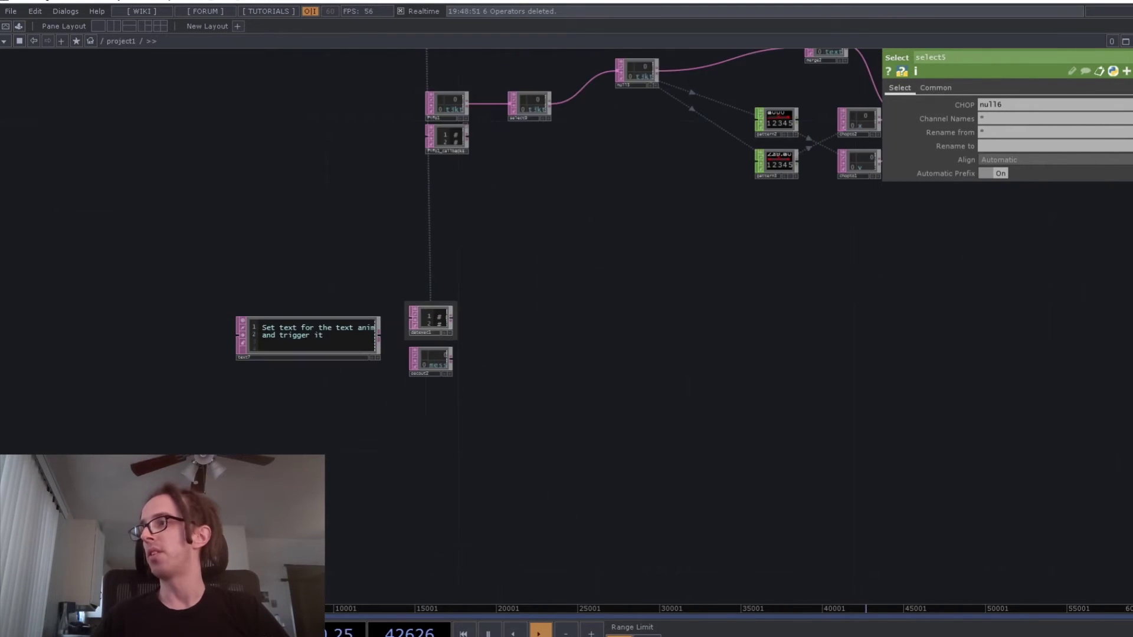
pyautogui.scroll(8, 455, 285)
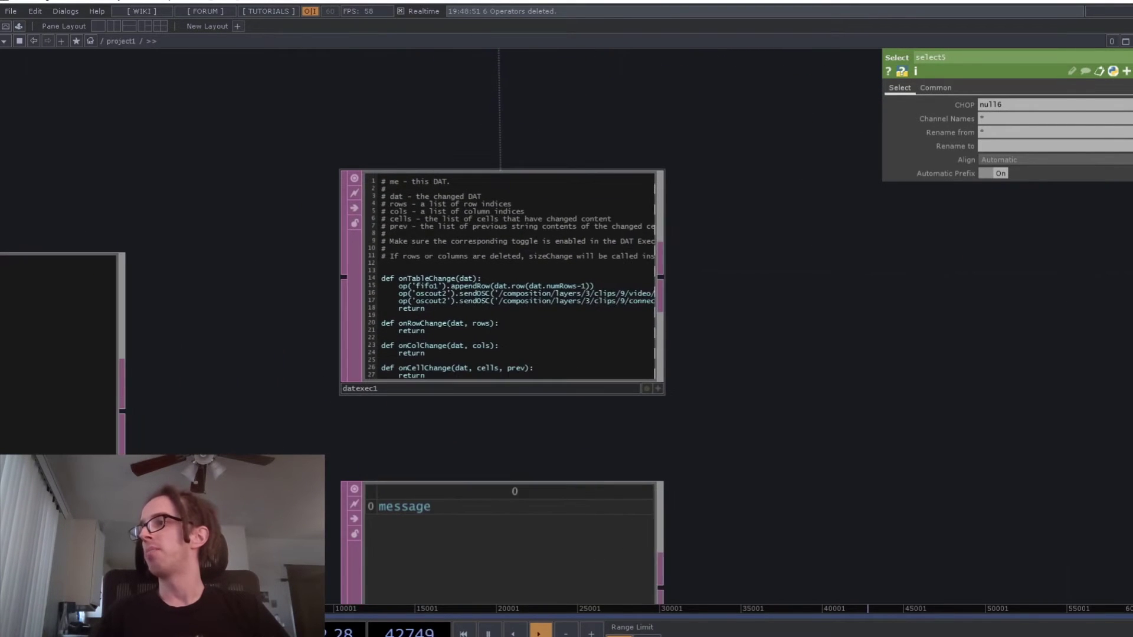
pyautogui.scroll(3, 515, 251)
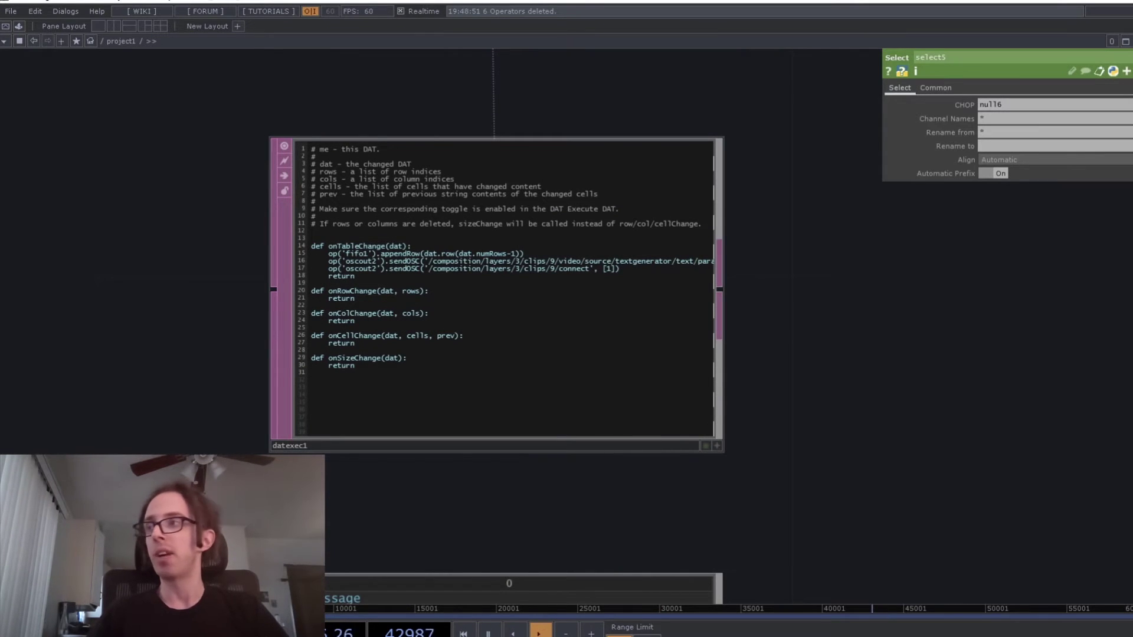
pyautogui.scroll(3, 537, 65)
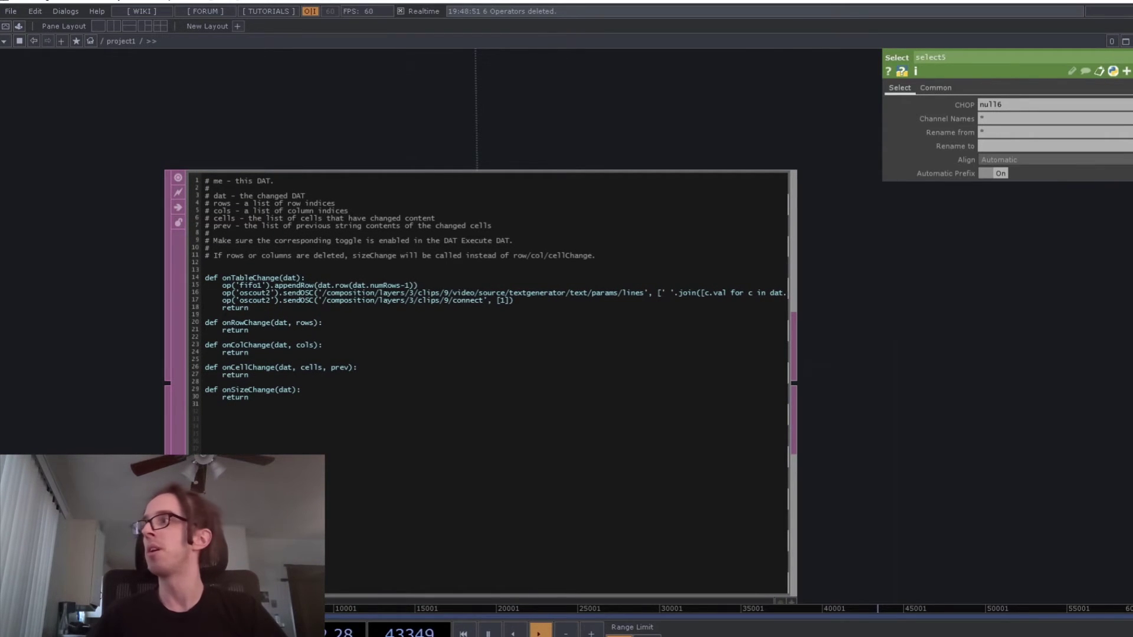
# Step: Switch to Resolume Arena and show the settings of the Text Animator clip on Layer 3
pyautogui.moveTo(1, 142)
pyautogui.click(64, 145)
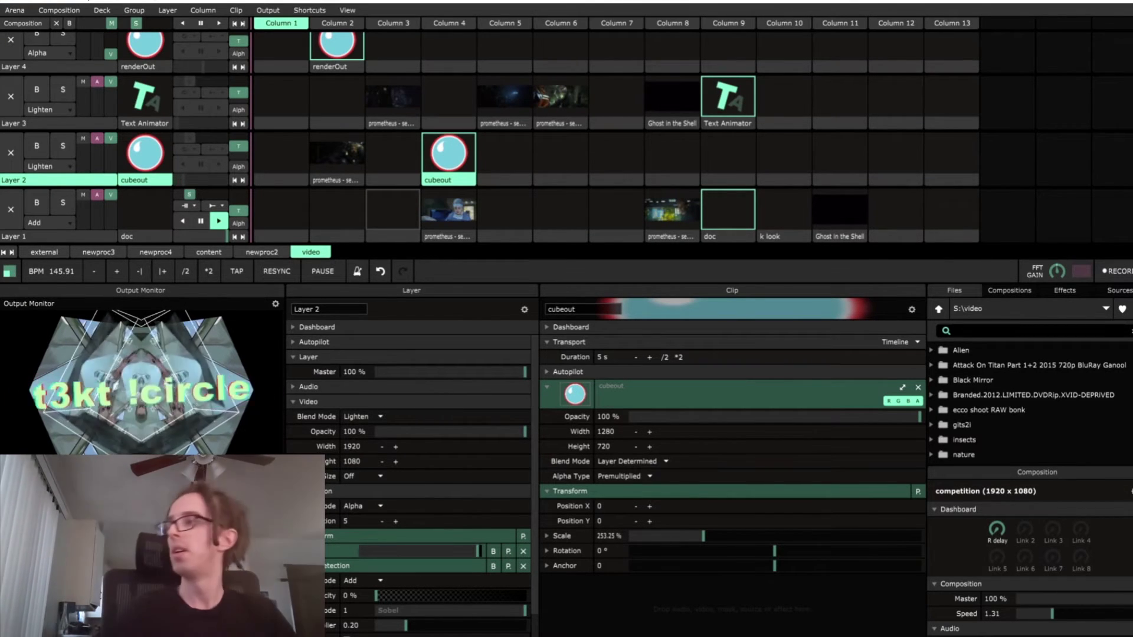
pyautogui.click(728, 123)
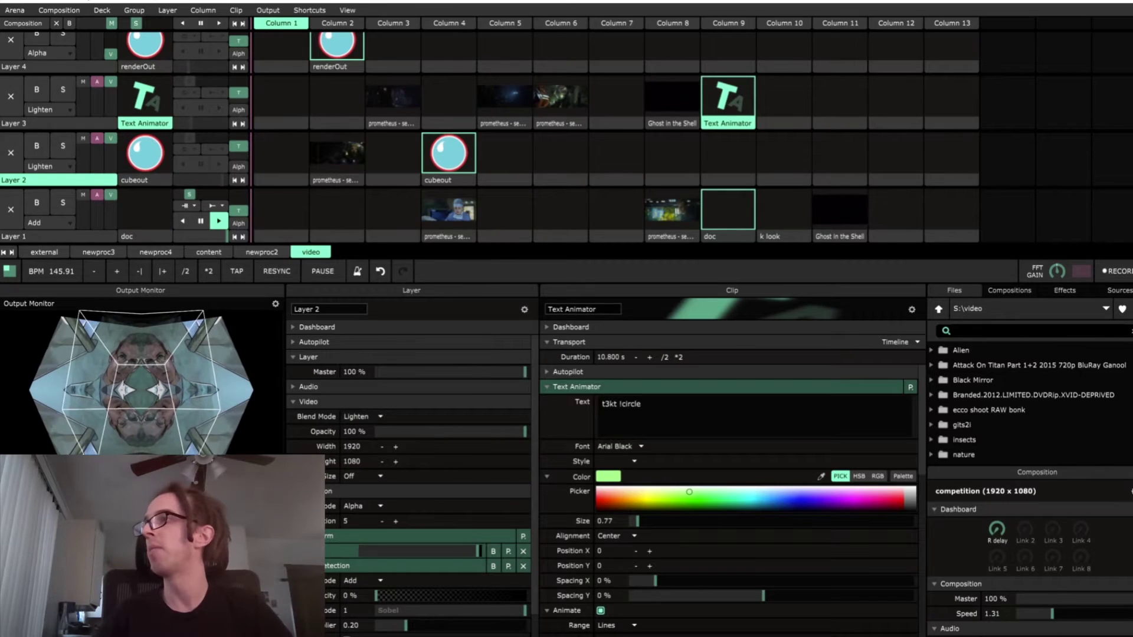
# Step: Return to TouchDesigner and examine the whole network, then the geo2 and geo3 rendering through render3 to syphonspoutout2
pyautogui.hotkey('alt', 'Tab')
pyautogui.scroll(-15, 471, 316)
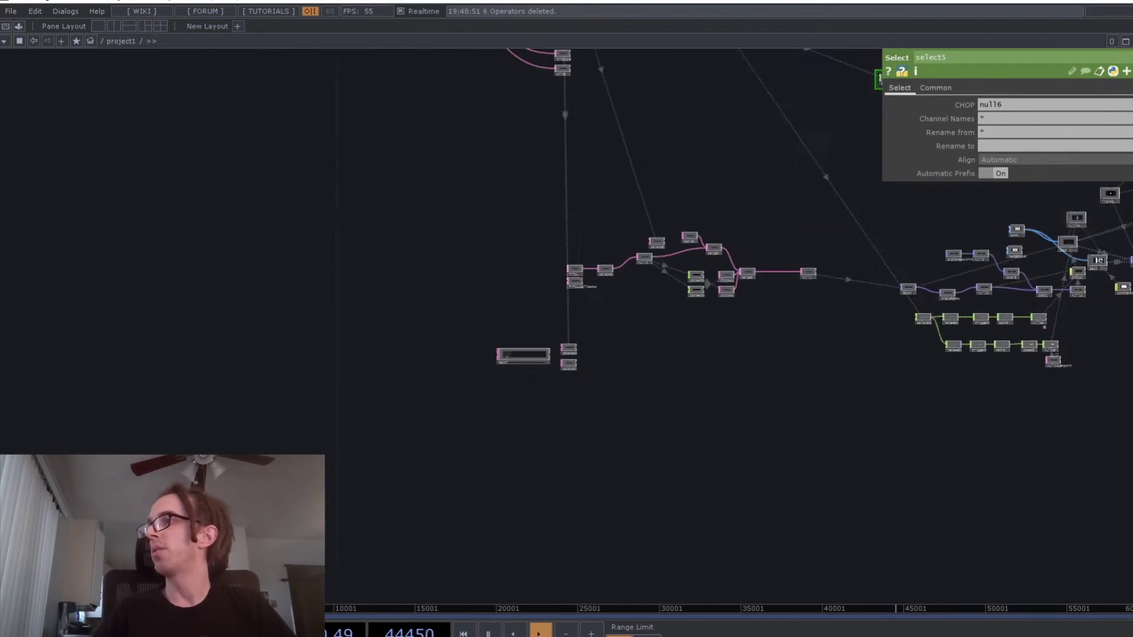
pyautogui.moveTo(615, 363); pyautogui.dragTo(365, 412)
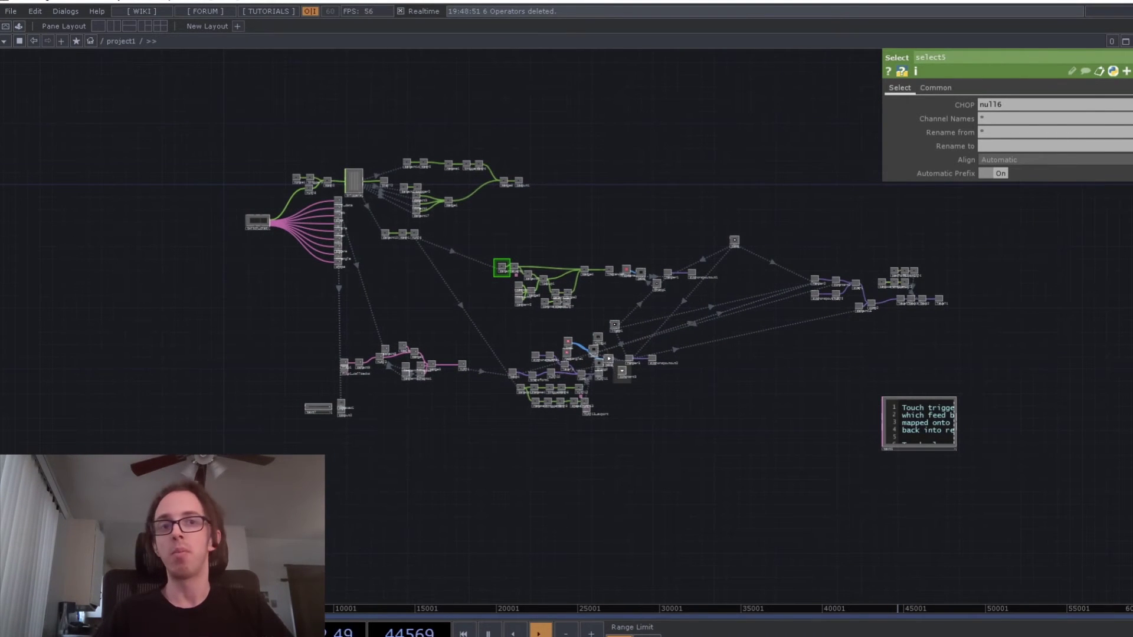
pyautogui.scroll(10, 610, 366)
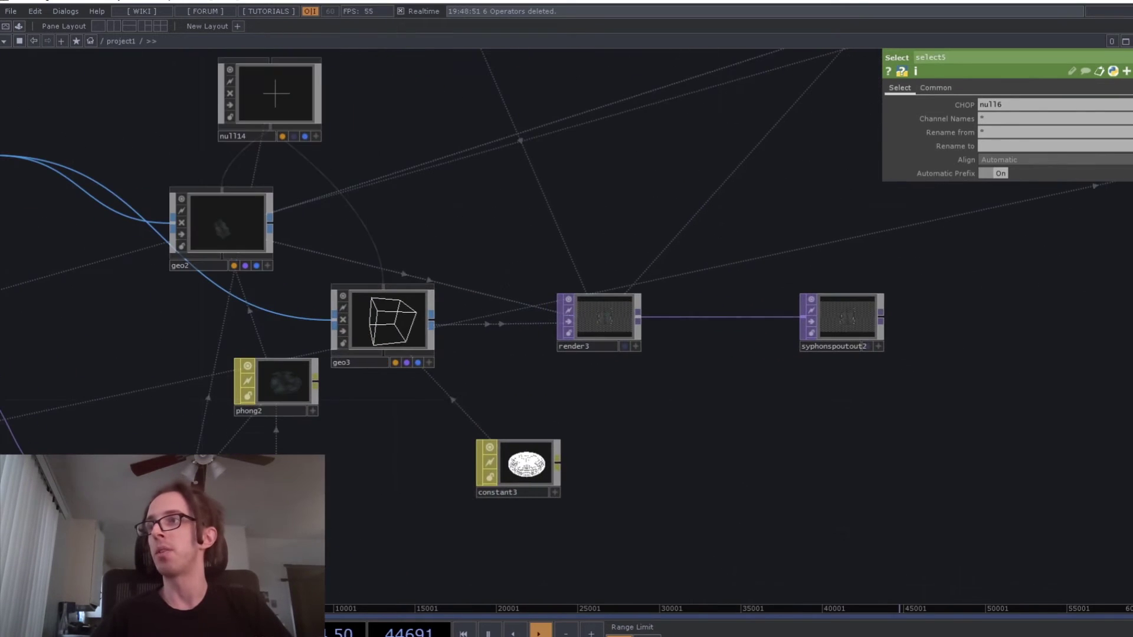
pyautogui.scroll(-6, 1121, 260)
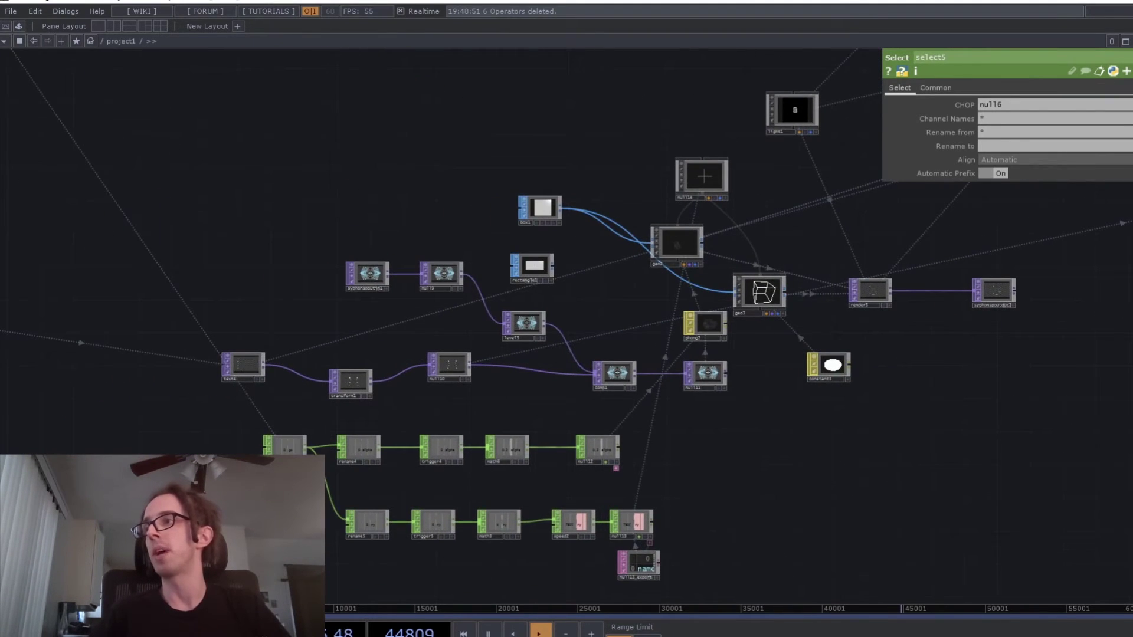
# Step: Inspect the sender settings of syphonspoutin1 and its video feed through null9 to level3
pyautogui.scroll(5, 243, 385)
pyautogui.scroll(-7, 304, 392)
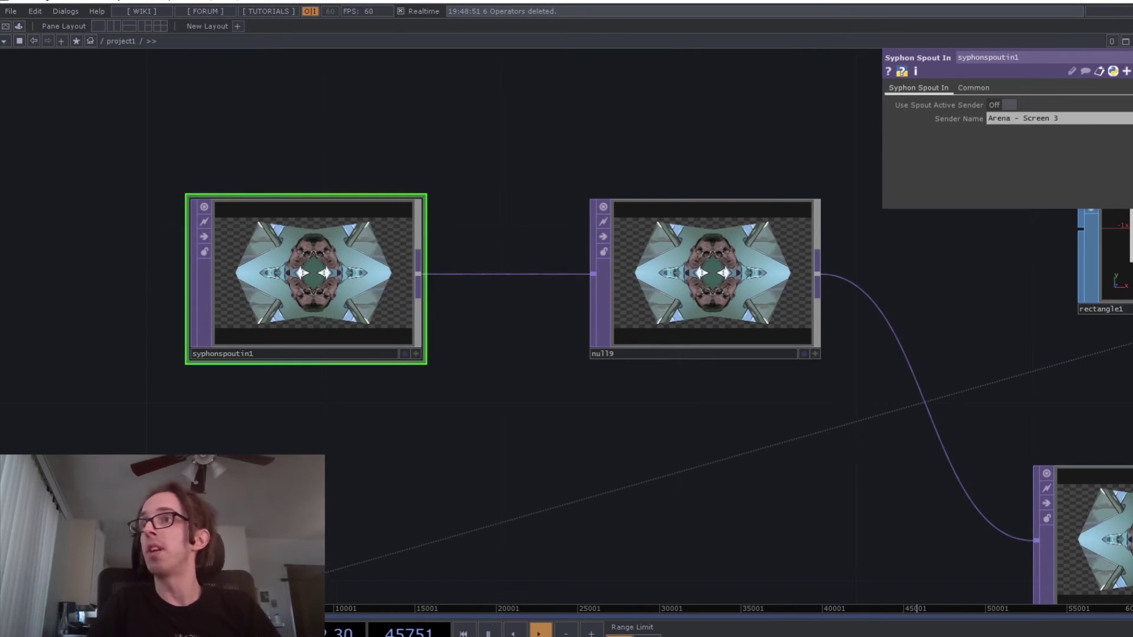
pyautogui.scroll(-6, 476, 344)
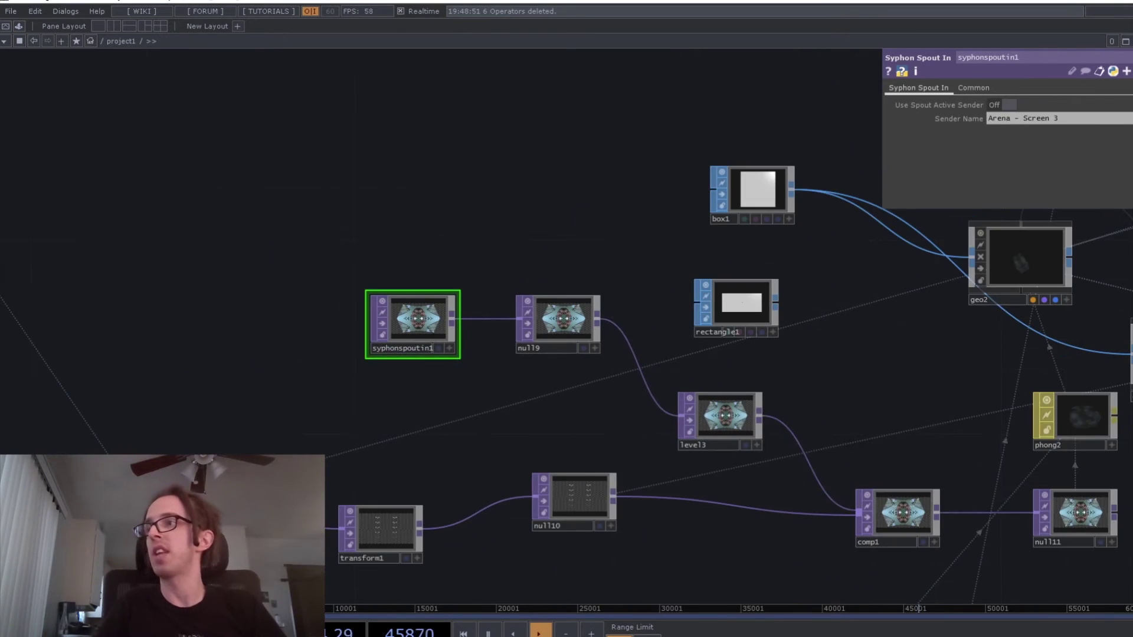
# Step: Examine how comp1 overlays the text on the incoming video, including the mirrored text in transform1
pyautogui.moveTo(874, 457); pyautogui.dragTo(635, 305)
pyautogui.scroll(3, 675, 351)
pyautogui.scroll(-6, 566, 319)
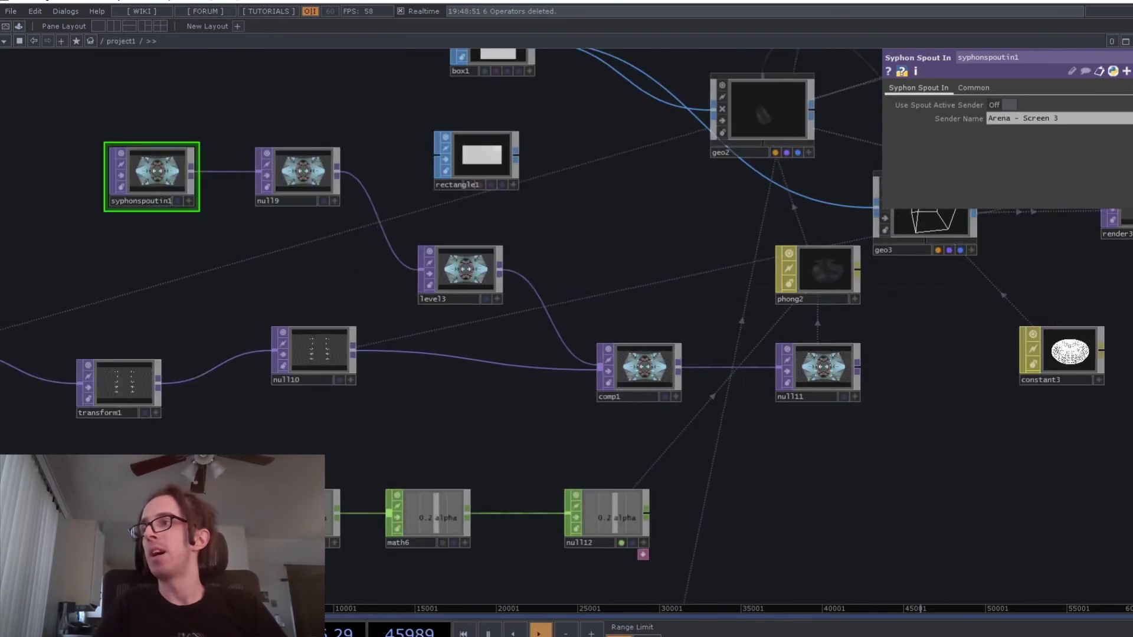
pyautogui.scroll(8, 396, 356)
pyautogui.scroll(2, 330, 282)
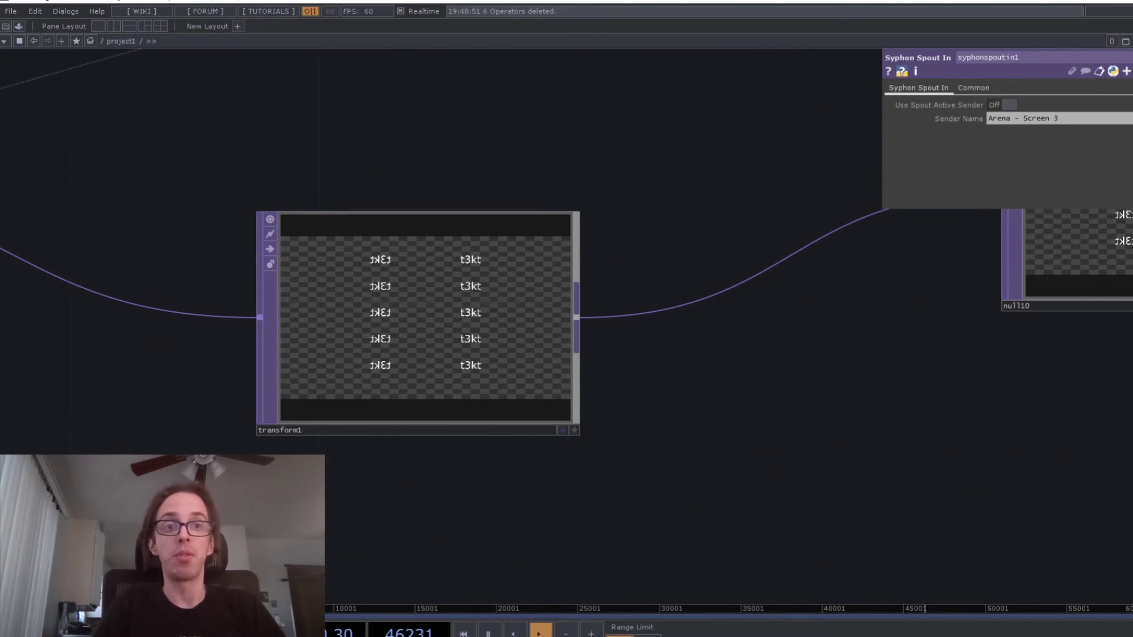
# Step: Examine how the text from null10 and the video from level3 merge in comp1 and feed null11
pyautogui.scroll(-6, 728, 424)
pyautogui.moveTo(727, 424); pyautogui.dragTo(165, 408)
pyautogui.scroll(3, 586, 377)
pyautogui.scroll(4, 640, 363)
pyautogui.scroll(-7, 635, 378)
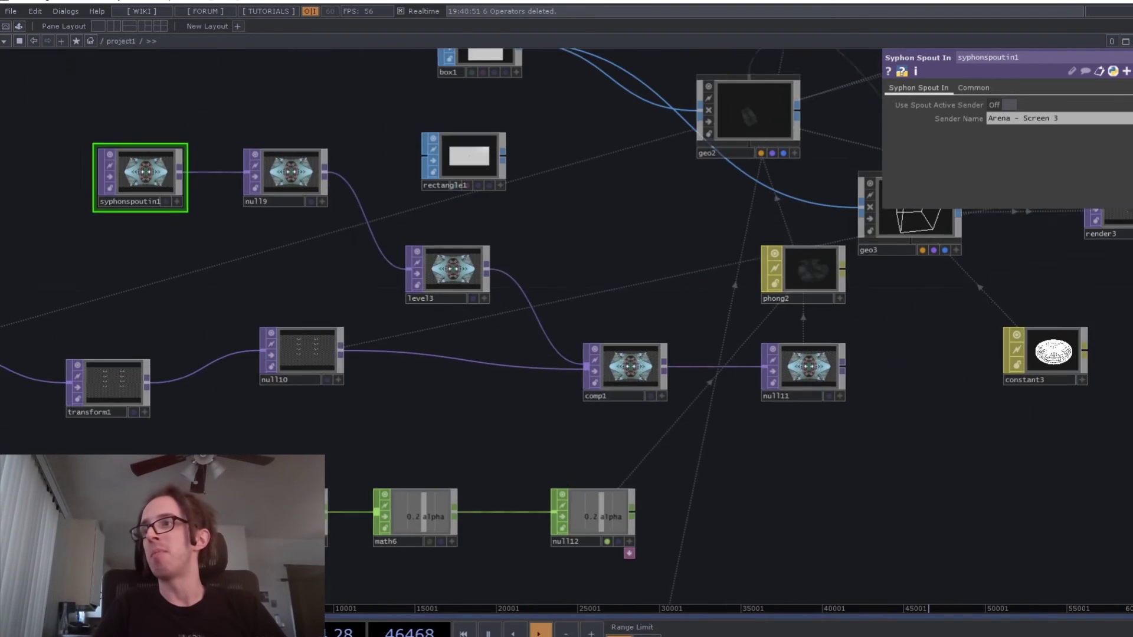
# Step: Follow the composited texture from null11 through phong2 onto geo2, and examine the wireframe cube in geo3
pyautogui.moveTo(728, 343); pyautogui.dragTo(365, 442)
pyautogui.scroll(1, 365, 443)
pyautogui.scroll(5, 383, 177)
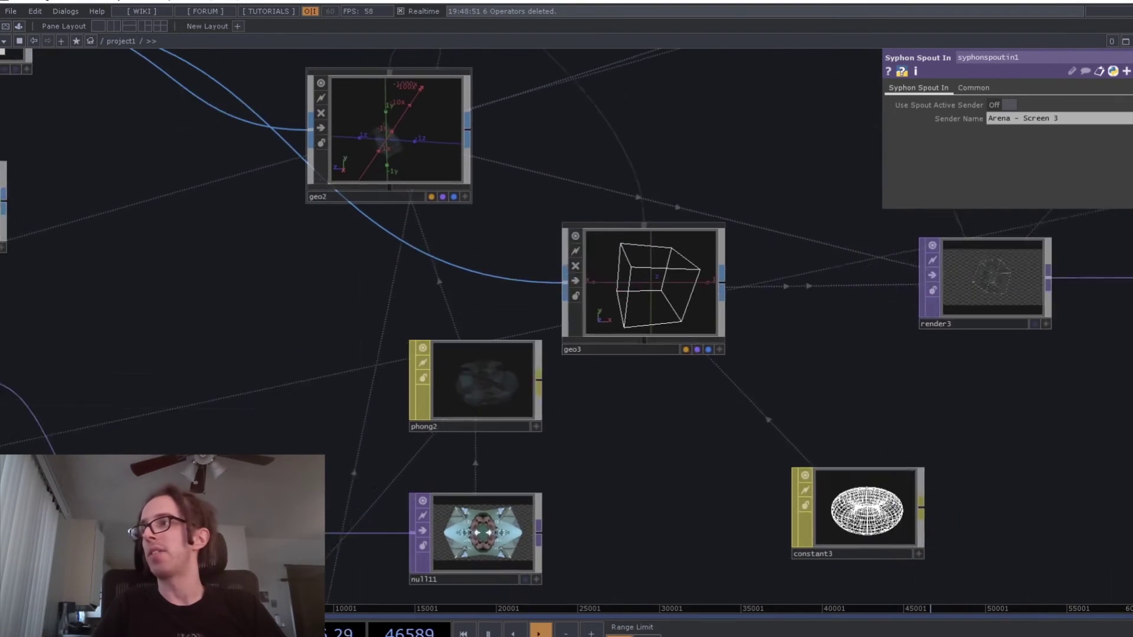
pyautogui.click(588, 311)
pyautogui.moveTo(401, 195)
pyautogui.mouseDown()
pyautogui.moveTo(428, 209)
pyautogui.moveTo(407, 207)
pyautogui.mouseUp()
pyautogui.scroll(-6, 567, 319)
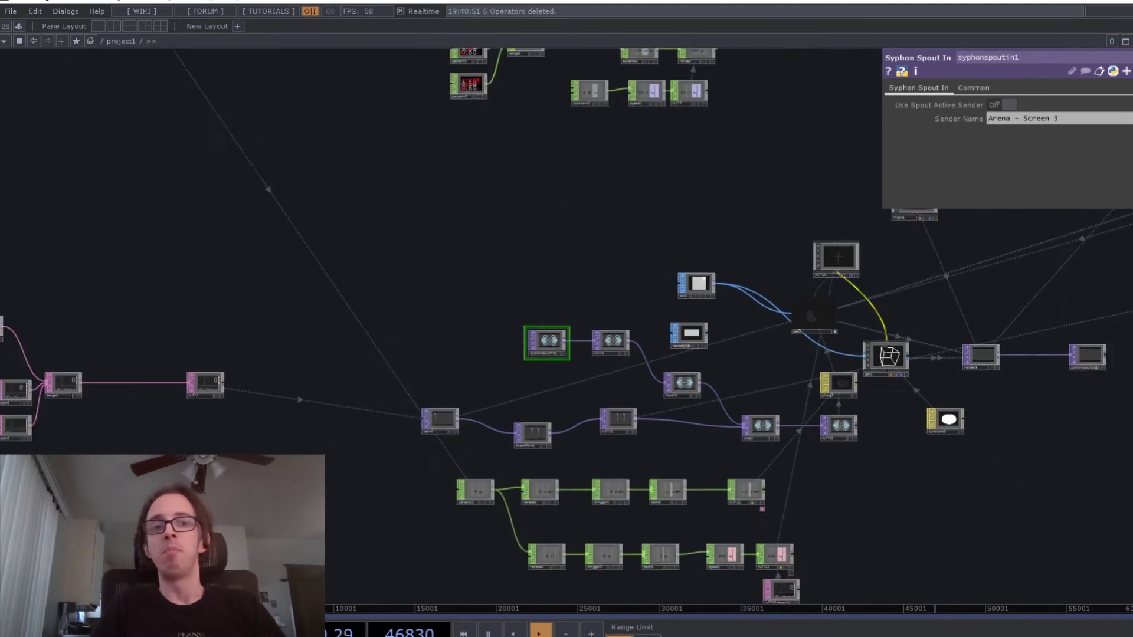
# Step: Inspect the render3 output and the sender settings of syphonspoutout2
pyautogui.scroll(6, 857, 365)
pyautogui.scroll(3, 712, 338)
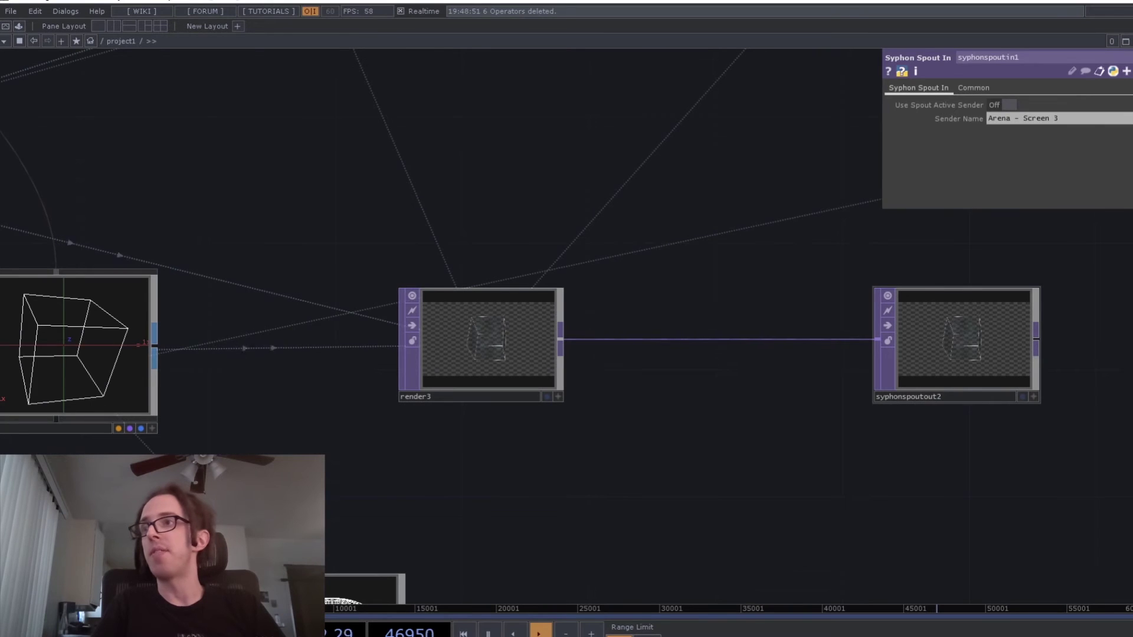
pyautogui.click(956, 345)
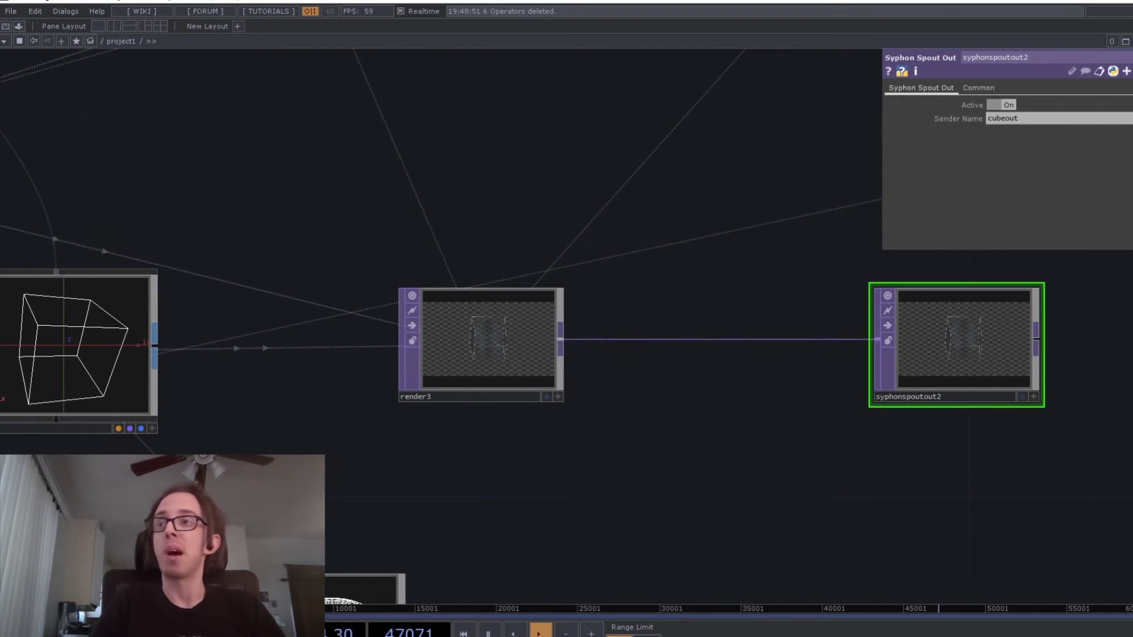
# Step: Switch to Resolume Arena and show the settings of the cubeout clip on Layer 2
pyautogui.hotkey('alt', 'Tab')
pyautogui.click(449, 180)
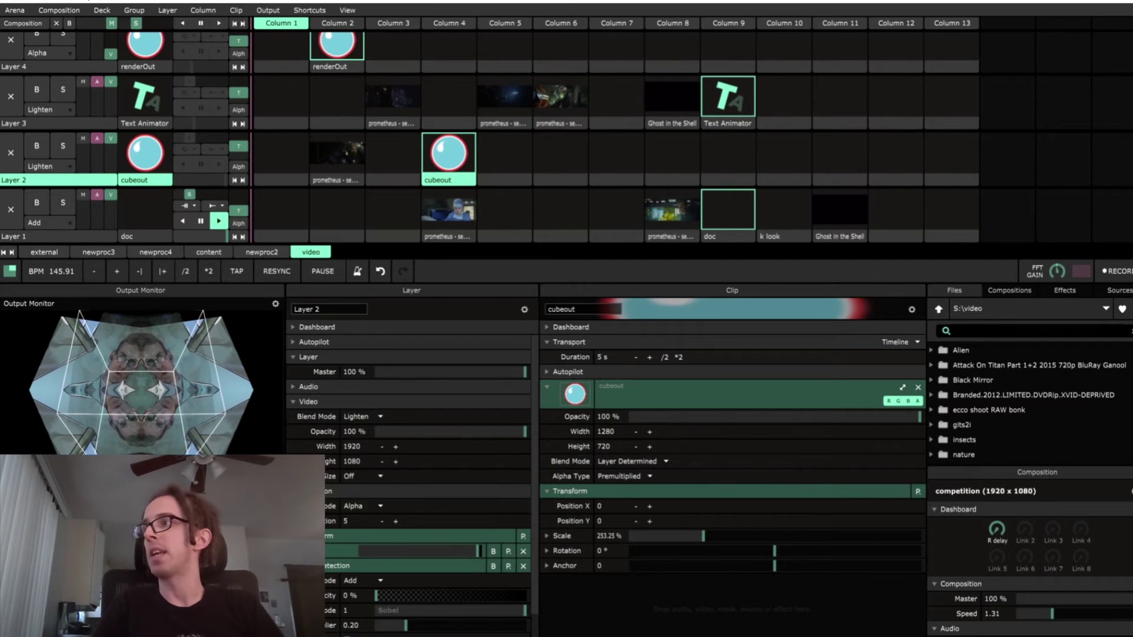
# Step: Return to TouchDesigner and inspect select12 and the trigger chains that drive the alpha and rotation values
pyautogui.hotkey('alt', 'Tab')
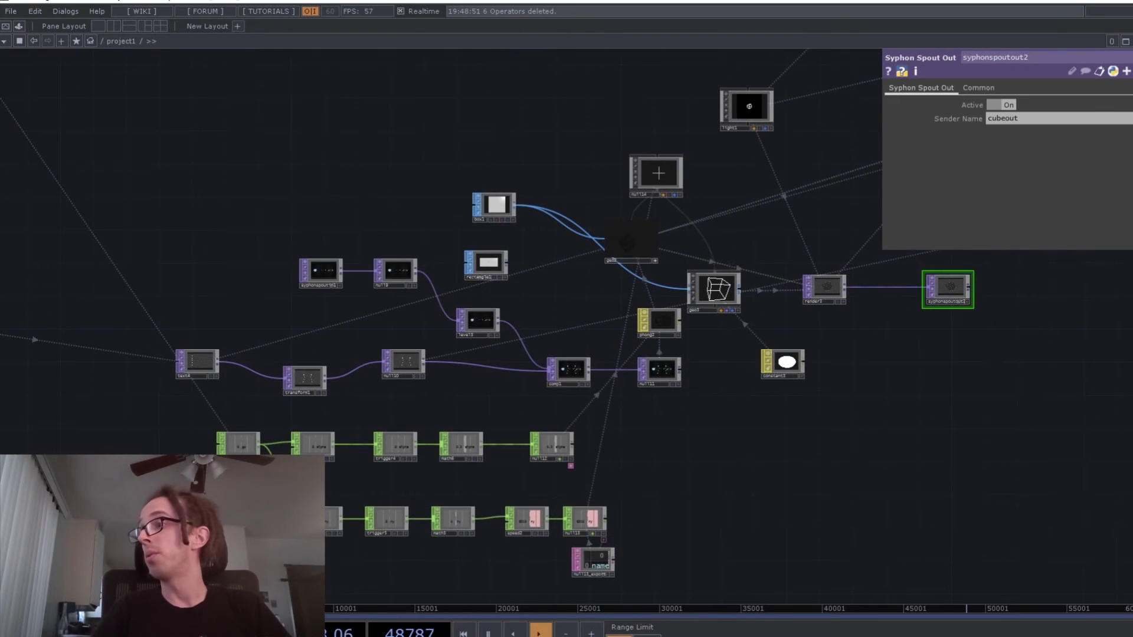
pyautogui.scroll(3, 167, 506)
pyautogui.click(308, 384)
pyautogui.moveTo(378, 304); pyautogui.dragTo(146, 276)
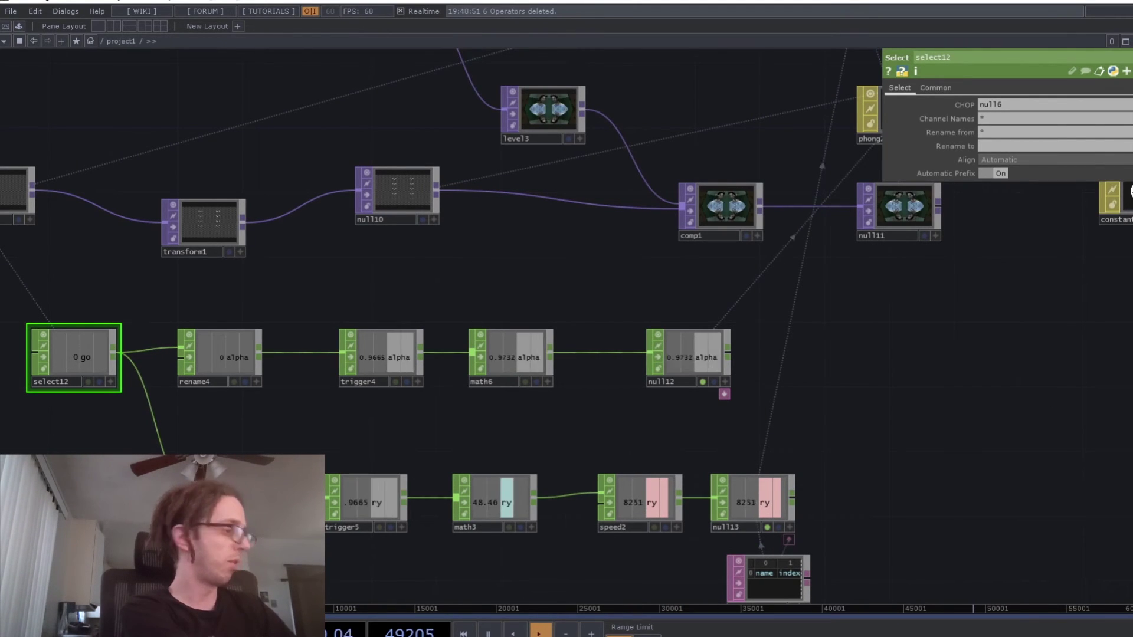
pyautogui.moveTo(567, 284); pyautogui.dragTo(341, 376)
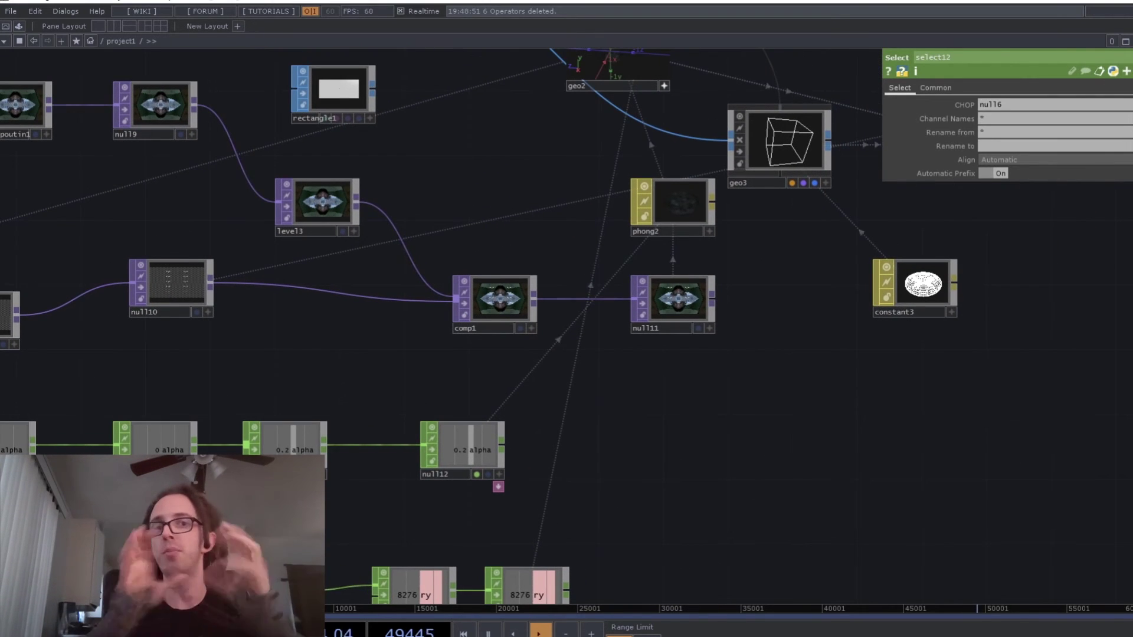
# Step: Trace the textured geometry back to render3 and show the syphonspoutout2 settings again
pyautogui.scroll(-2, 671, 389)
pyautogui.moveTo(671, 389); pyautogui.dragTo(490, 458)
pyautogui.moveTo(903, 324); pyautogui.dragTo(474, 403)
pyautogui.scroll(4, 474, 402)
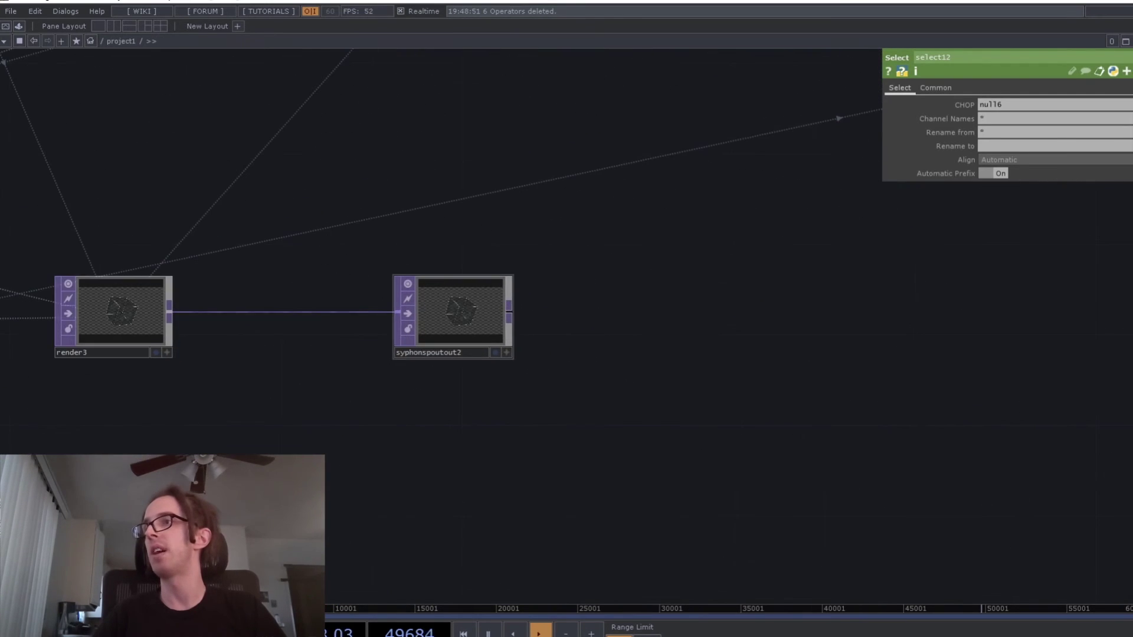
pyautogui.click(476, 324)
pyautogui.scroll(4, 475, 323)
# Step: Go to the final compositing section of the network and inspect the settings of syphonspoutin2 and render2
pyautogui.scroll(-14, 522, 288)
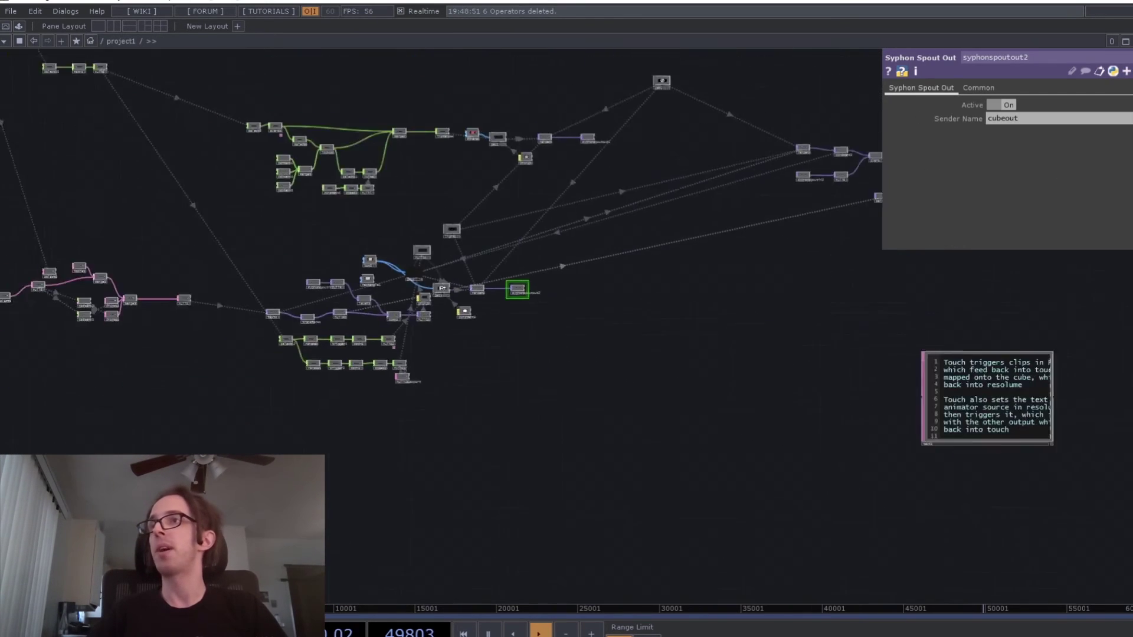
pyautogui.scroll(-4, 562, 259)
pyautogui.moveTo(679, 232); pyautogui.dragTo(434, 356)
pyautogui.scroll(10, 434, 356)
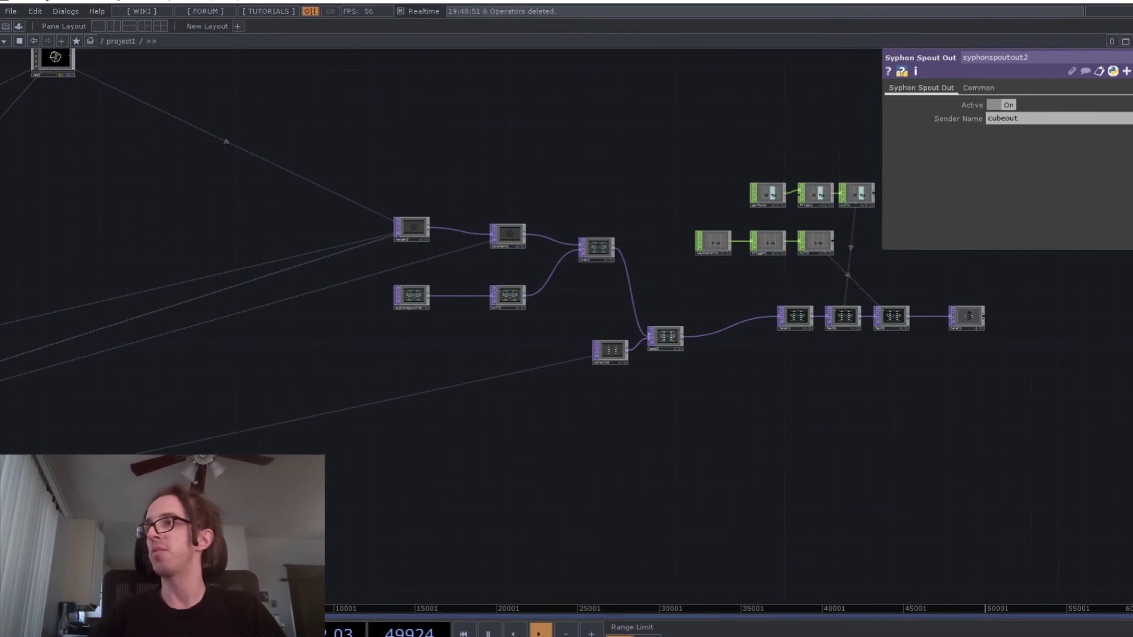
pyautogui.scroll(3, 408, 246)
pyautogui.click(418, 383)
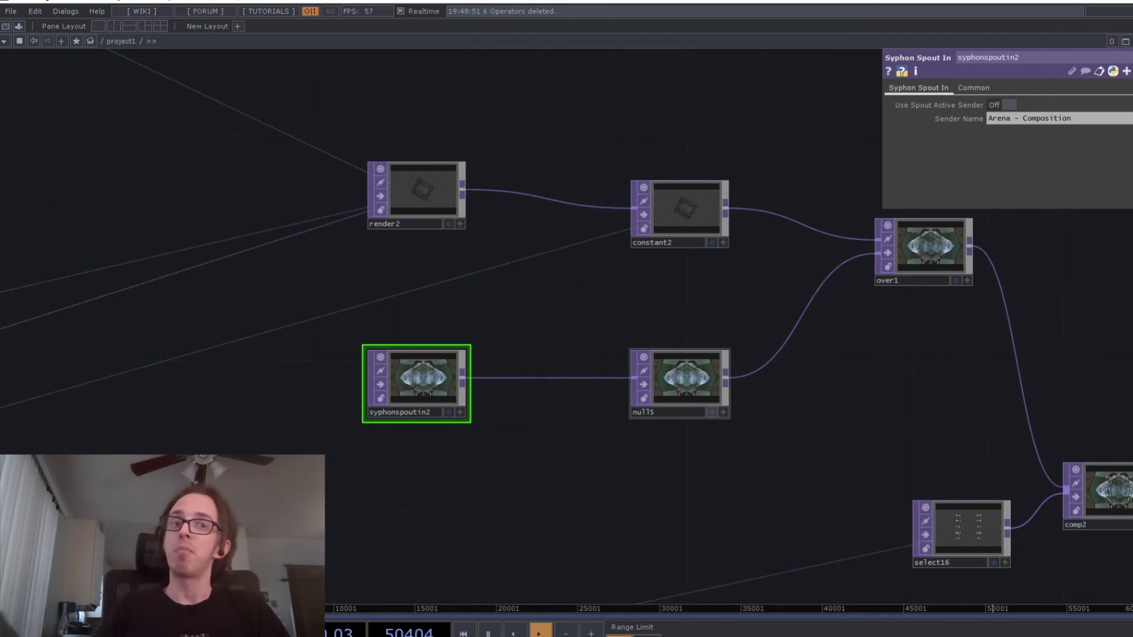
pyautogui.click(420, 193)
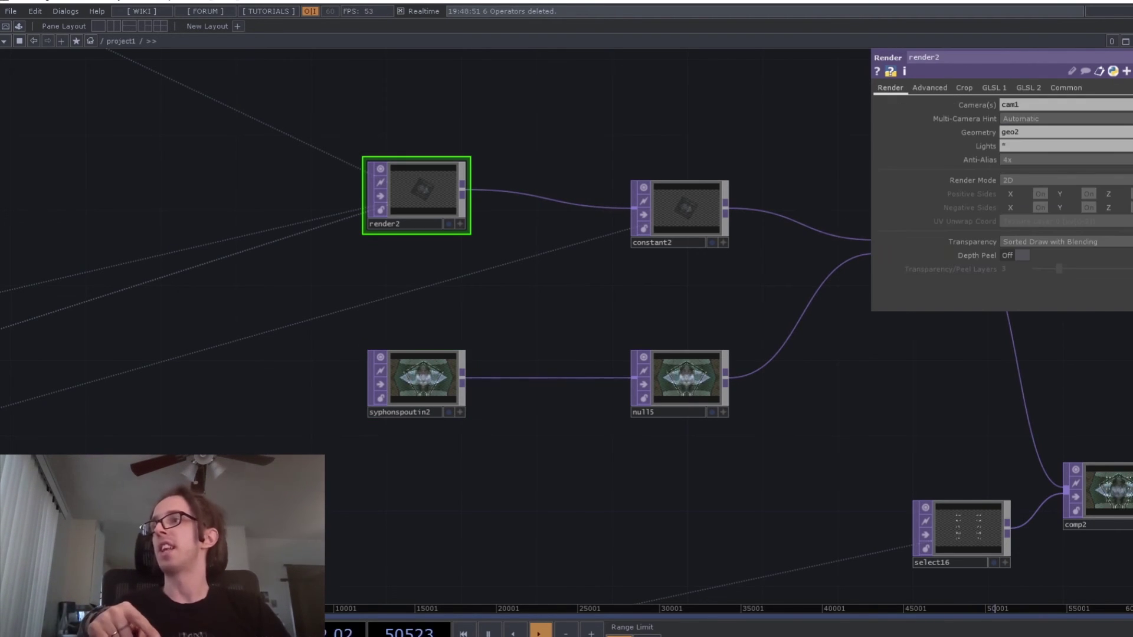
# Step: Examine how over1 layers the render over the incoming video and how comp2 adds the mirrored text from select16
pyautogui.moveTo(826, 290); pyautogui.dragTo(233, 212)
pyautogui.scroll(10, 354, 171)
pyautogui.scroll(-4, 306, 236)
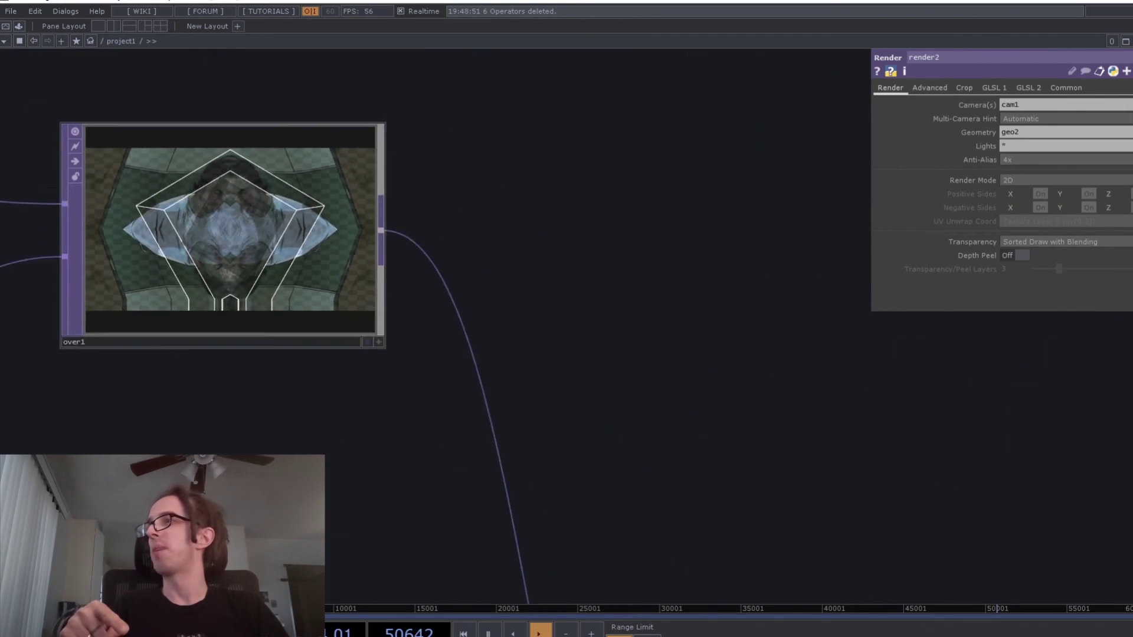
pyautogui.scroll(-5, 302, 235)
pyautogui.moveTo(449, 354); pyautogui.dragTo(346, 147)
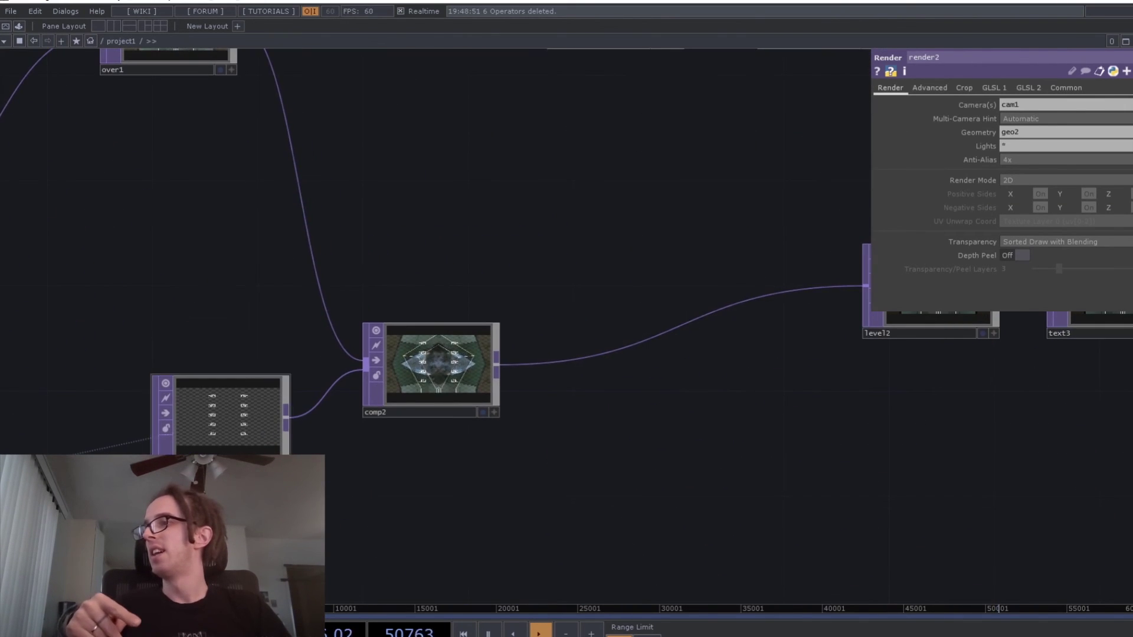
pyautogui.scroll(5, 188, 442)
pyautogui.scroll(-3, 188, 443)
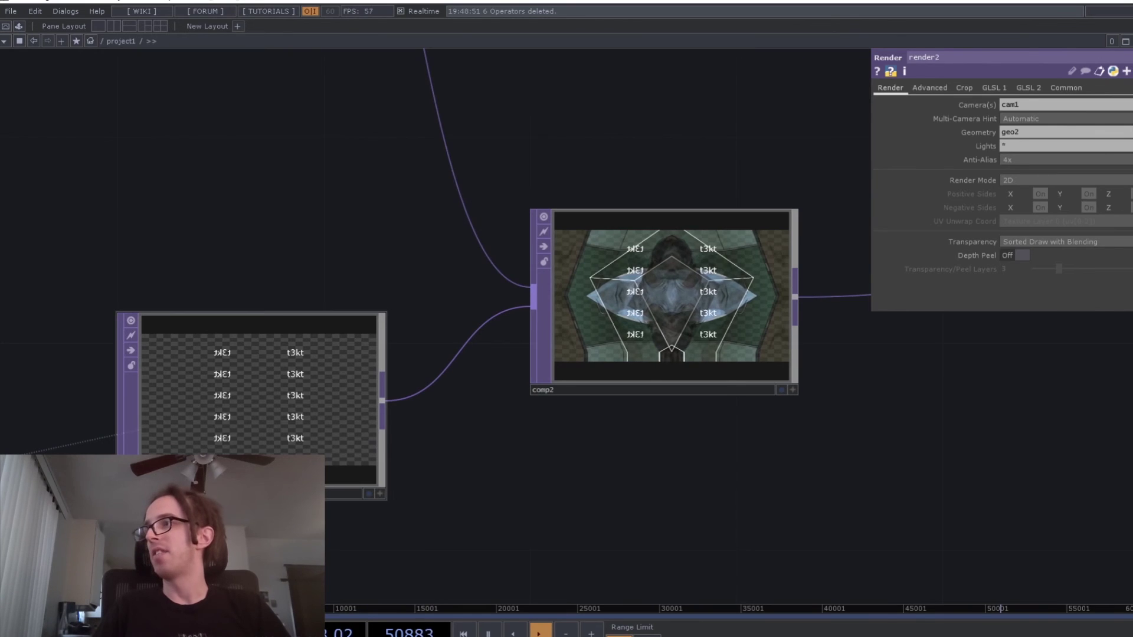
# Step: Follow the composite from comp2 through level2, text3 and text2 to level1
pyautogui.scroll(-8, 263, 392)
pyautogui.moveTo(612, 377); pyautogui.dragTo(428, 376)
pyautogui.scroll(5, 428, 376)
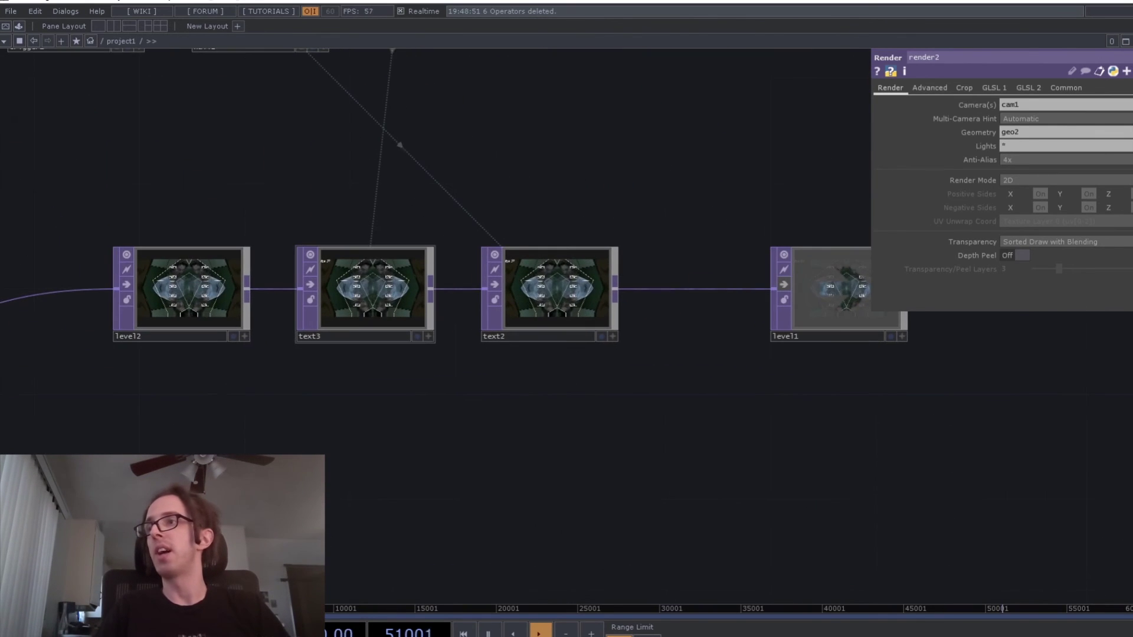